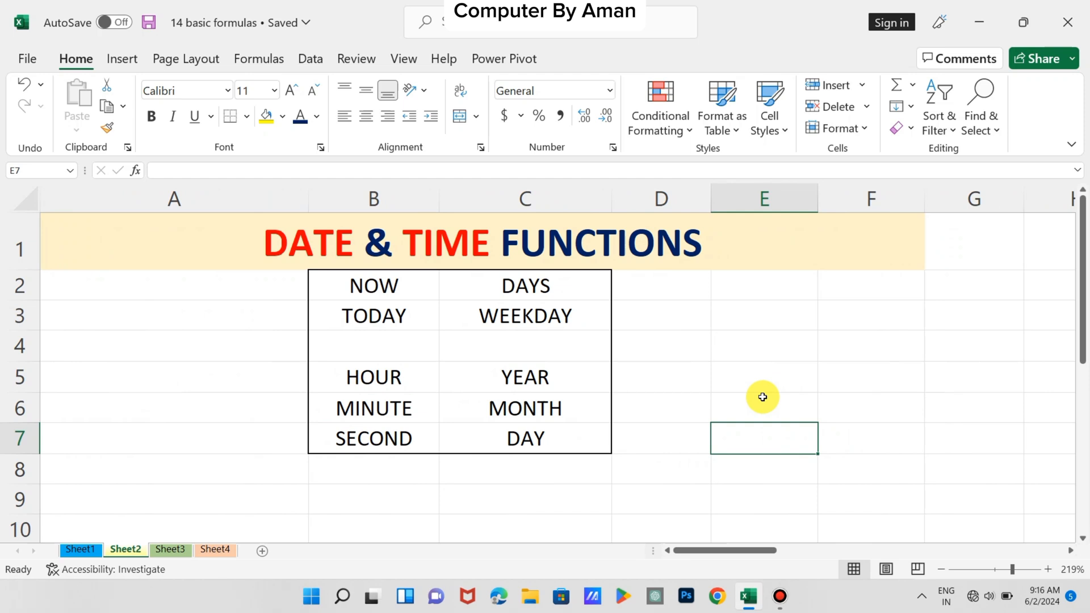
Enter =NOW() in cell E5 and widen column E enough to fit the full date and time
{"action": "scroll", "coordinate": [762, 397], "scroll_direction": "right", "scroll_amount": 2}
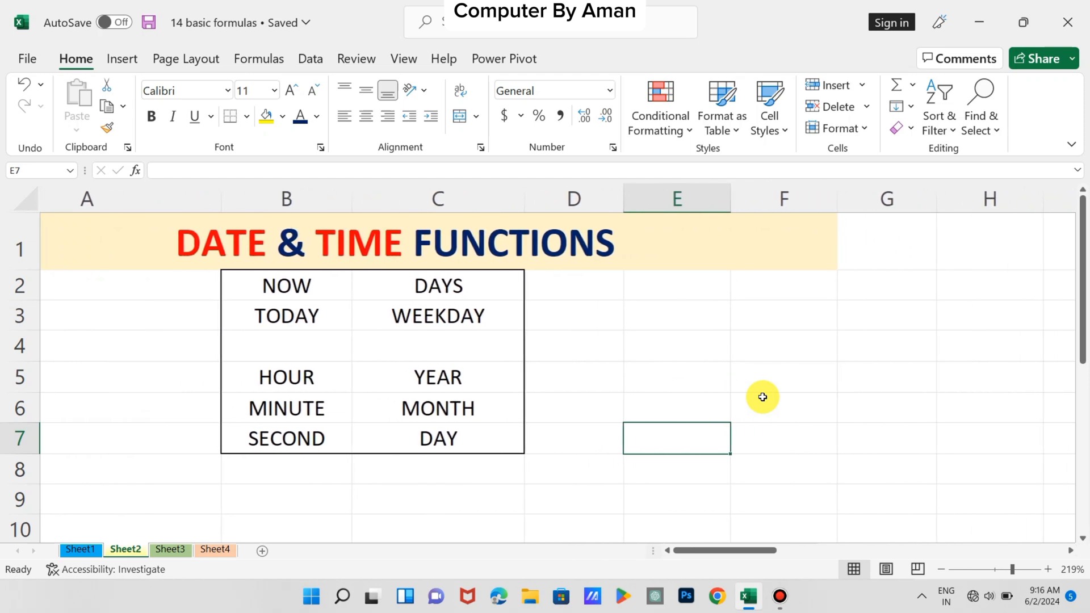
{"action": "scroll", "coordinate": [762, 397], "scroll_direction": "left", "scroll_amount": 2}
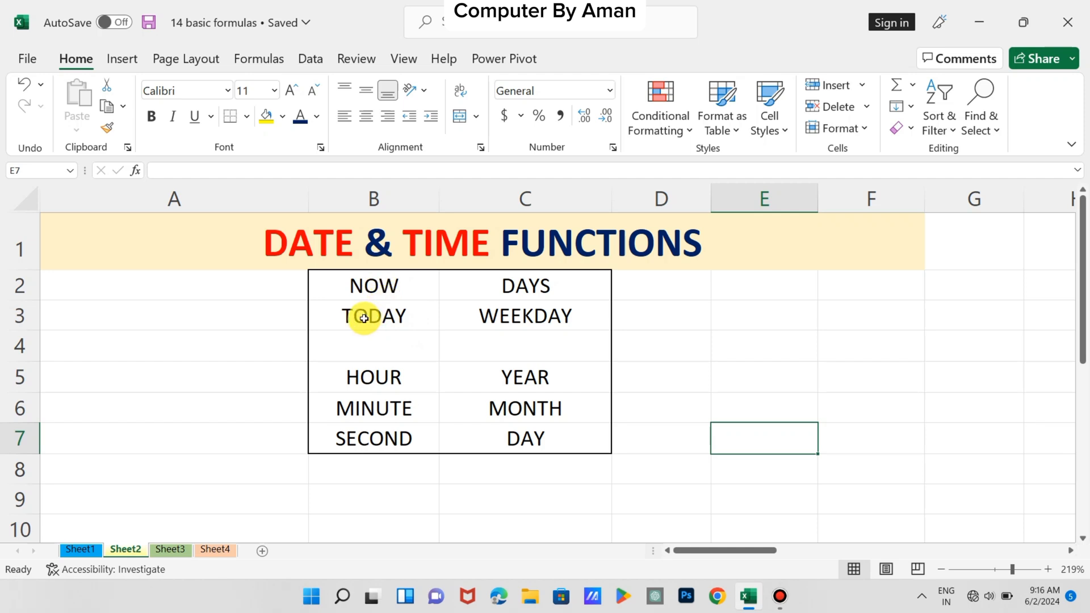
{"action": "left_click", "coordinate": [784, 373]}
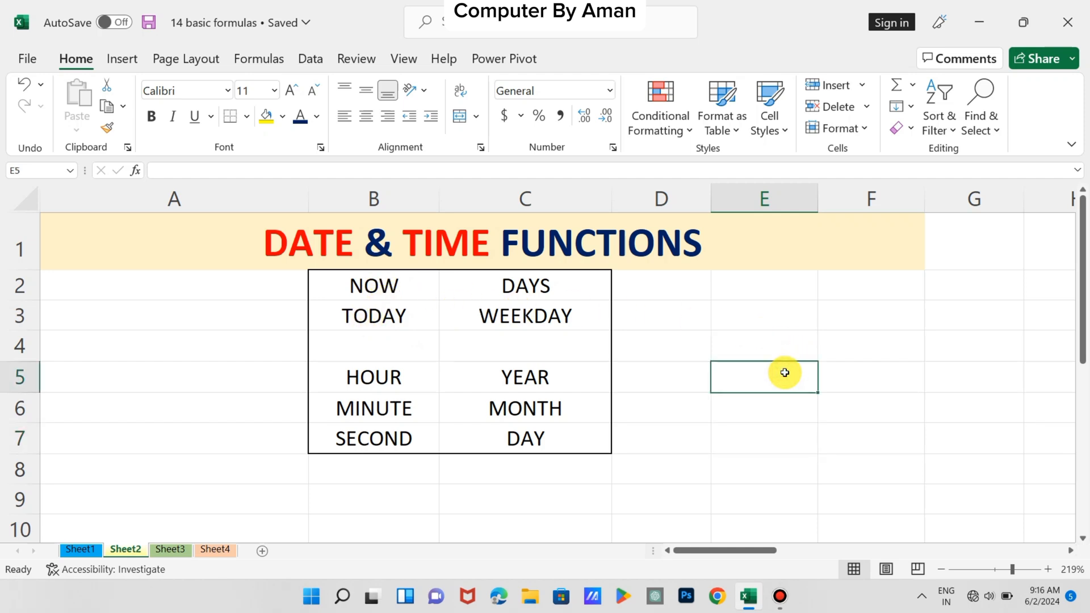
{"action": "type", "text": "="}
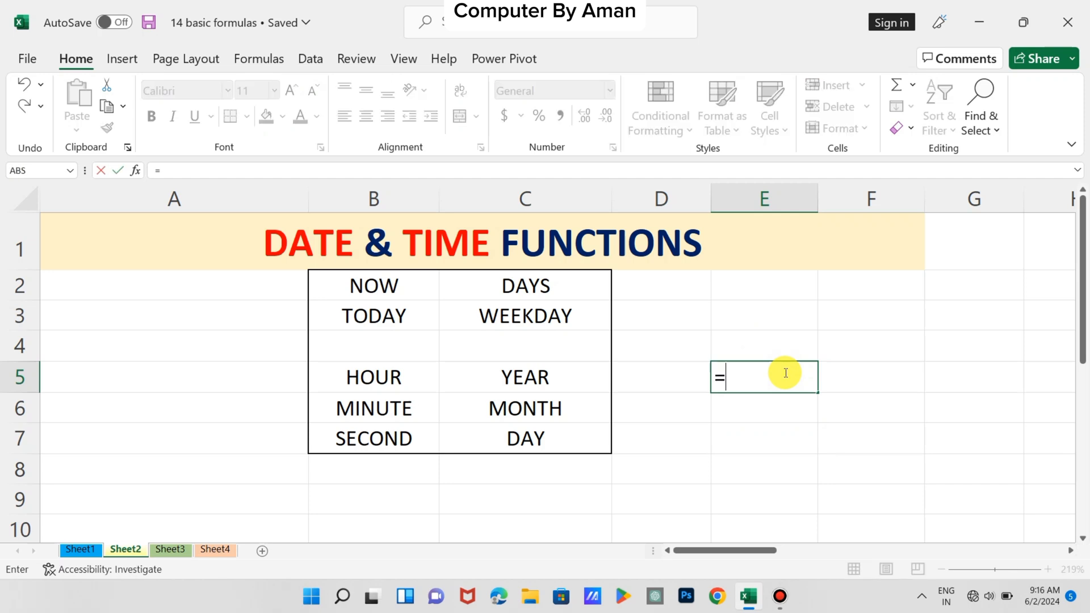
{"action": "type", "text": "NOW"}
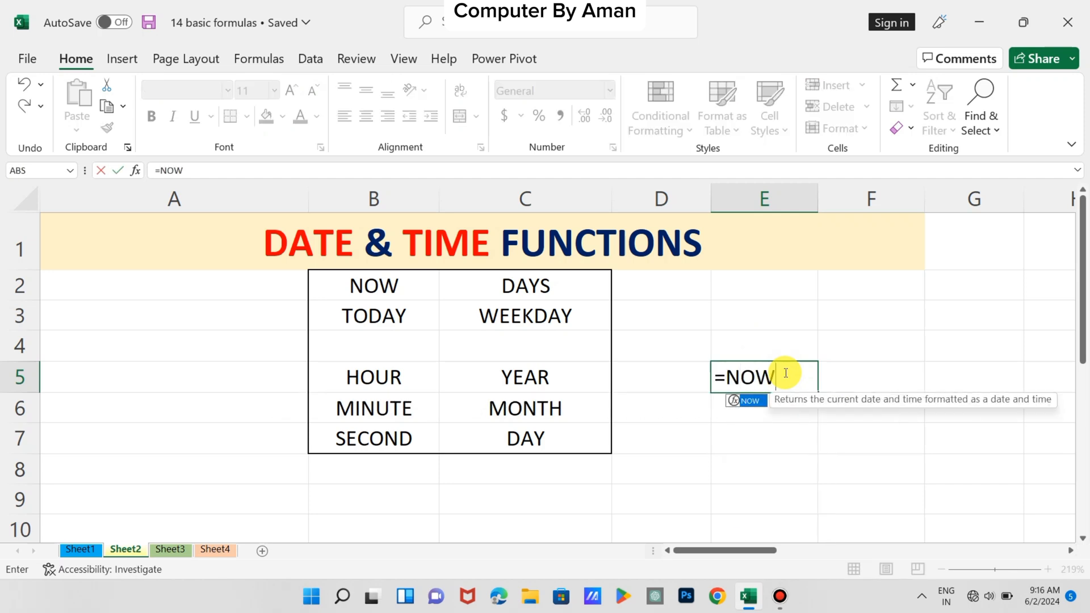
{"action": "type", "text": "()"}
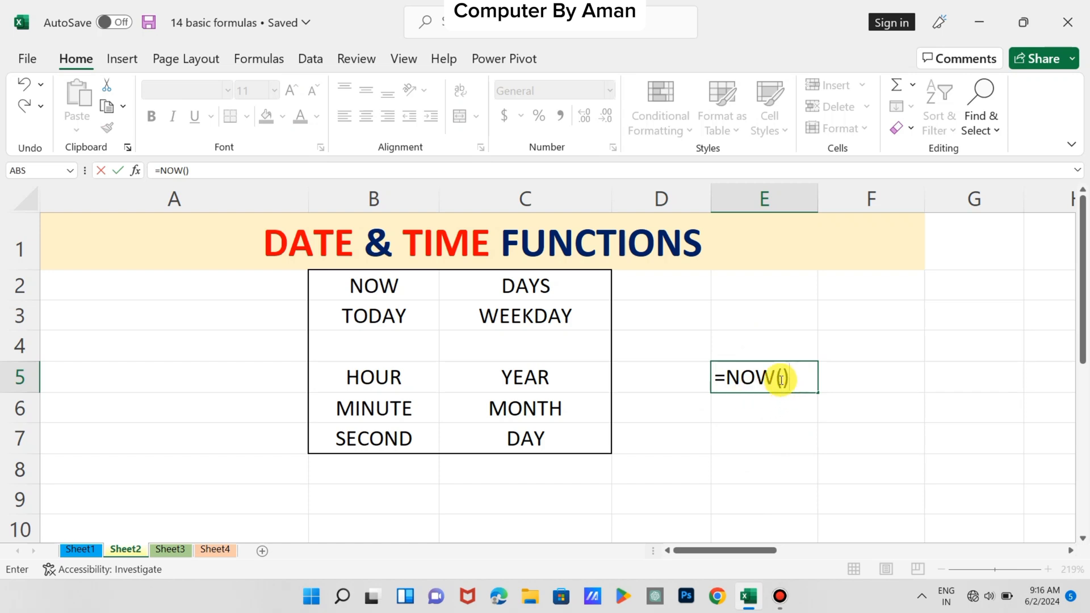
{"action": "key", "text": "Return"}
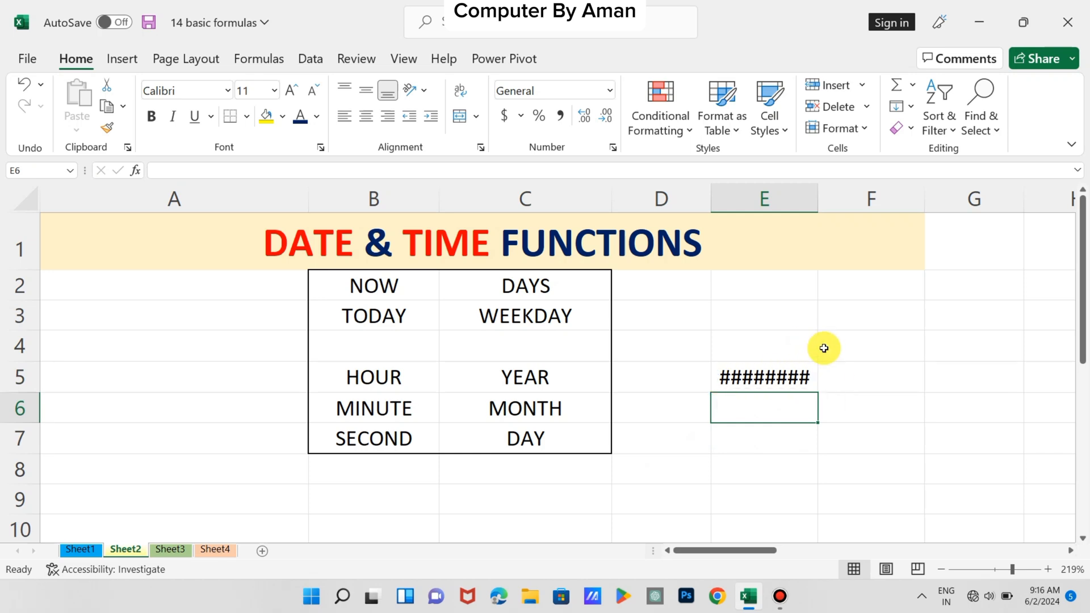
{"action": "left_click_drag", "start_coordinate": [817, 190], "coordinate": [852, 195]}
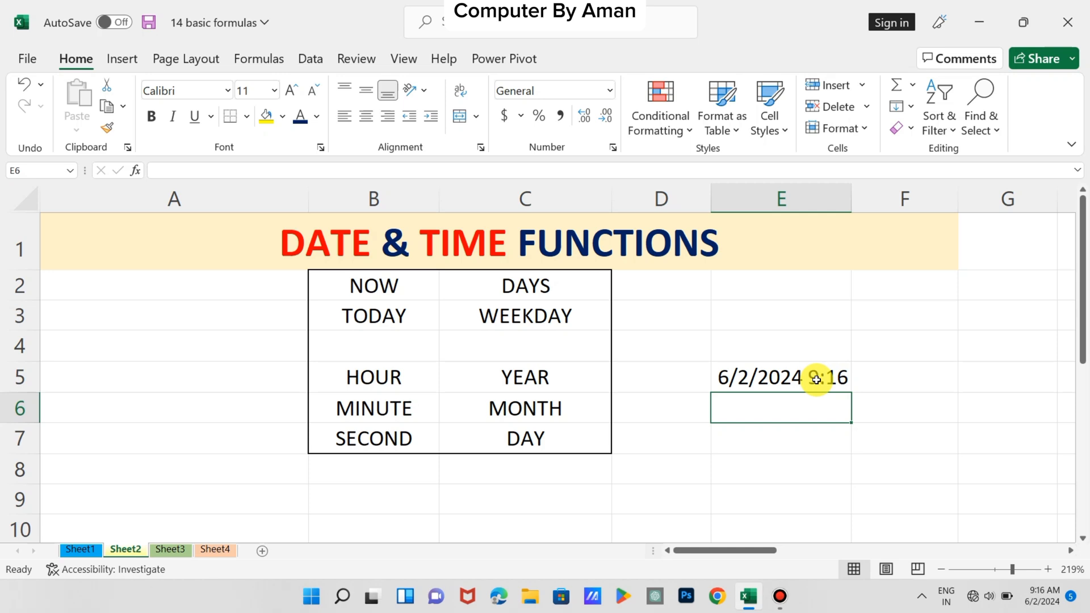
Enter 54 in cell E6 to make the NOW formula recalculate, and clear that cell again
{"action": "mouse_move", "coordinate": [1044, 595]}
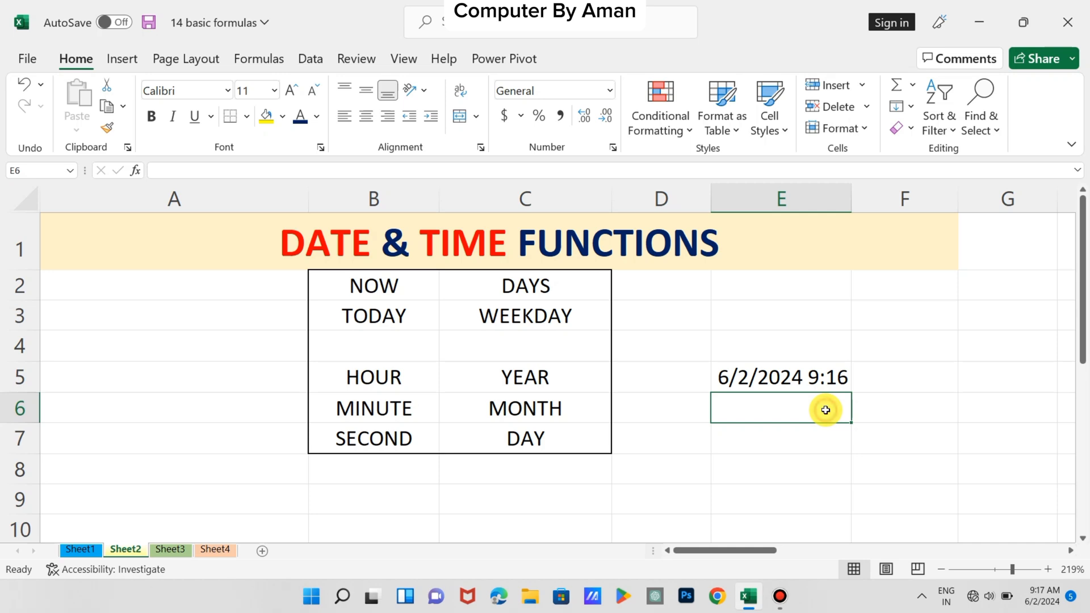
{"action": "type", "text": "5"}
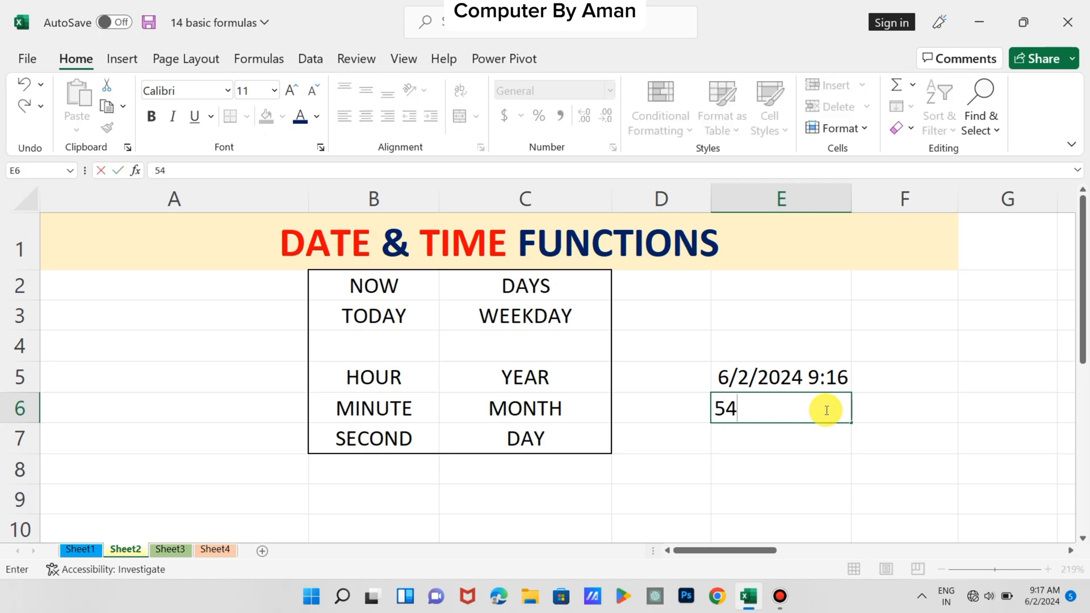
{"action": "type", "text": "4"}
{"action": "key", "text": "Return"}
{"action": "left_click", "coordinate": [800, 410]}
{"action": "key", "text": "Delete"}
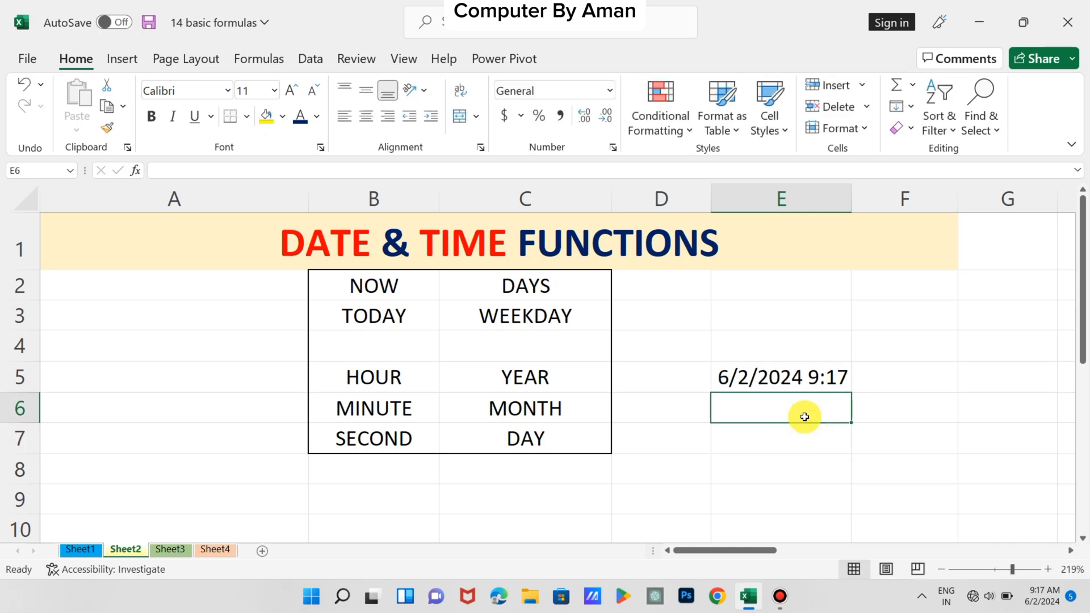
Delete the NOW formula from cell E5
{"action": "left_click", "coordinate": [865, 376]}
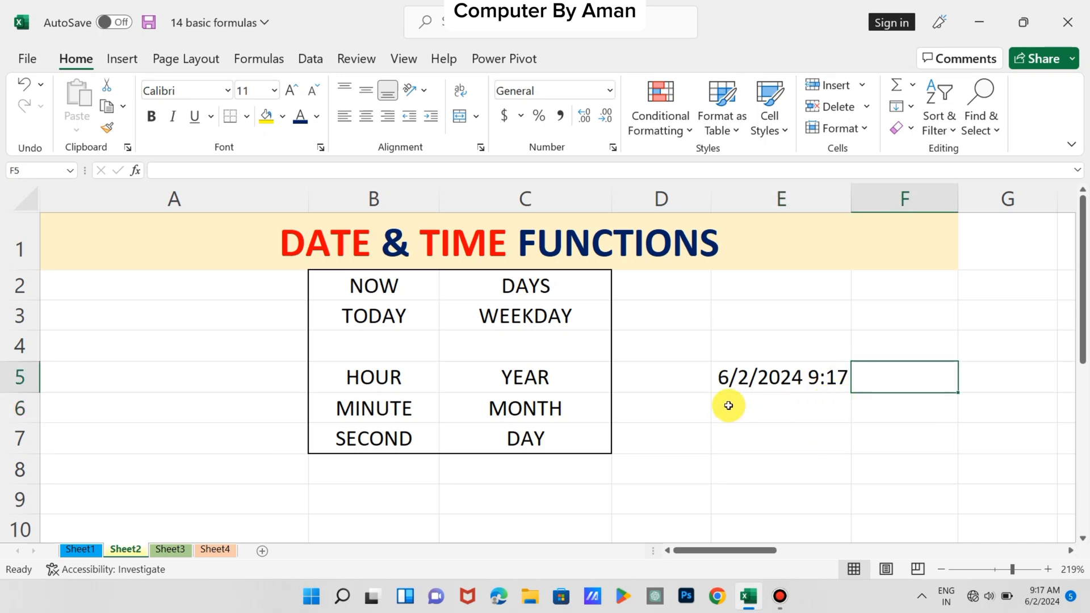
{"action": "left_click", "coordinate": [784, 377]}
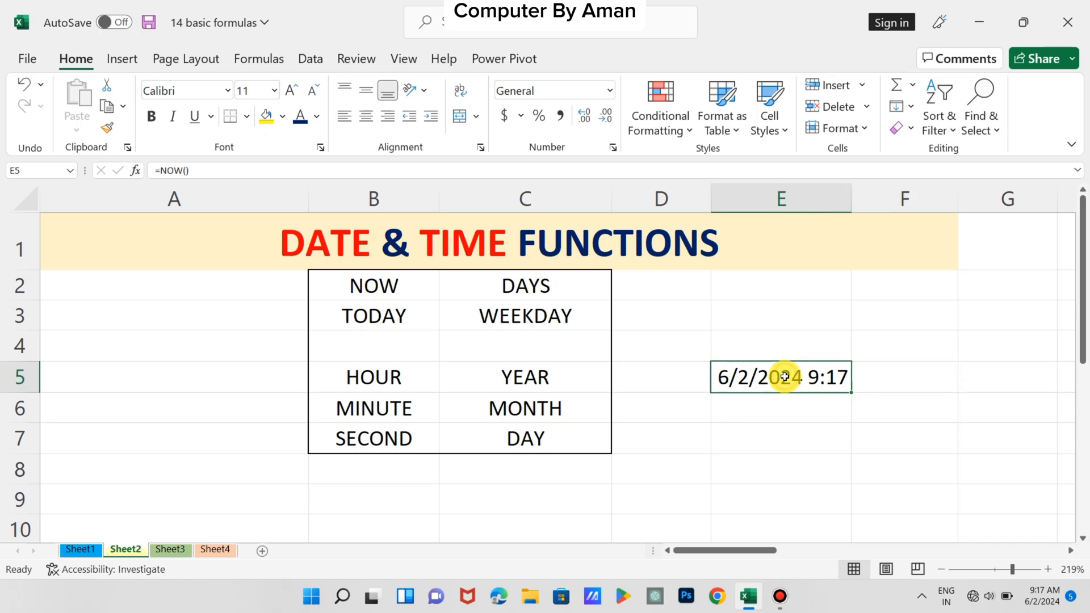
{"action": "key", "text": "Delete"}
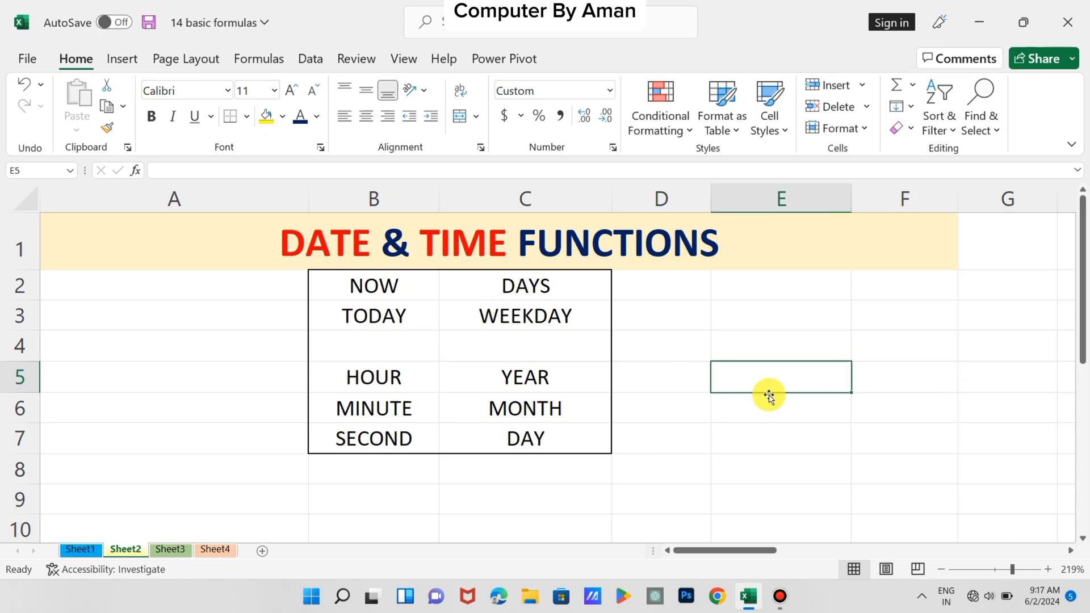
Enter =TODAY() in cell I5 to get the current date
{"action": "scroll", "coordinate": [830, 428], "scroll_direction": "right", "scroll_amount": 5}
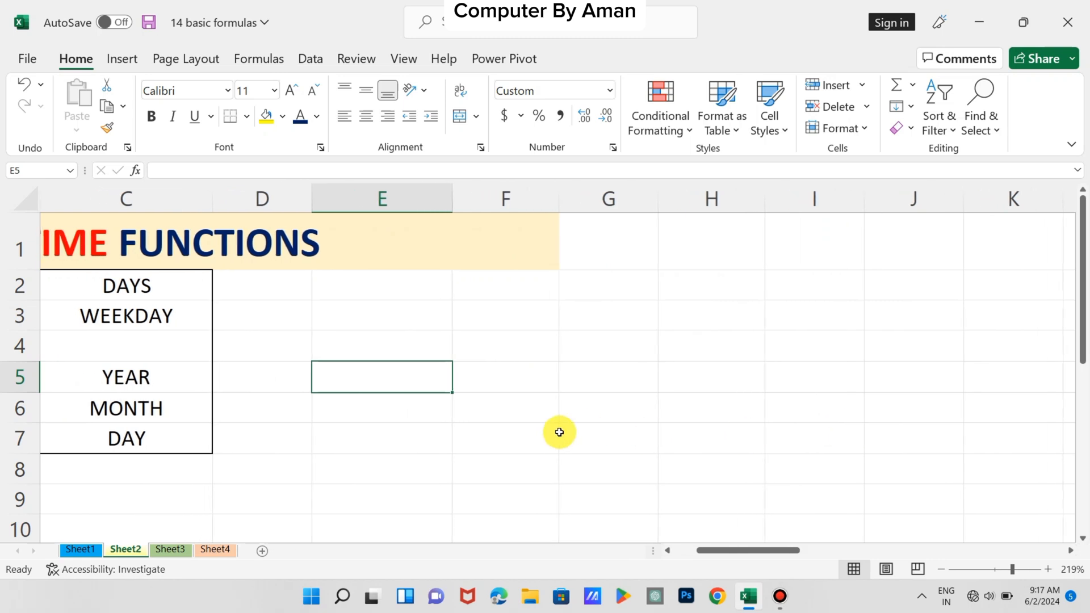
{"action": "scroll", "coordinate": [557, 431], "scroll_direction": "right", "scroll_amount": 2}
{"action": "left_click", "coordinate": [597, 382]}
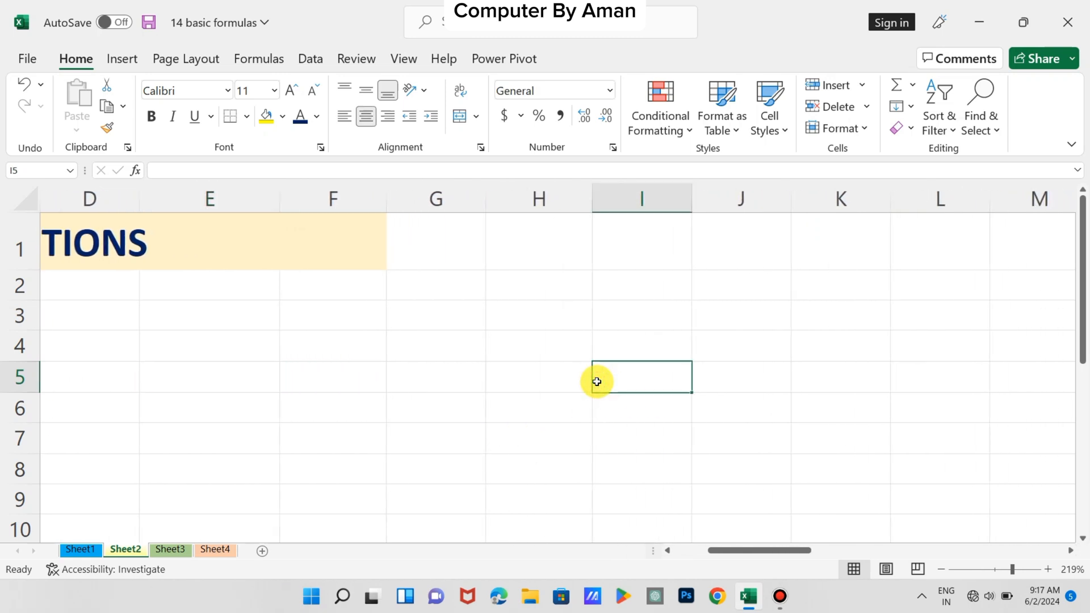
{"action": "type", "text": "=TO"}
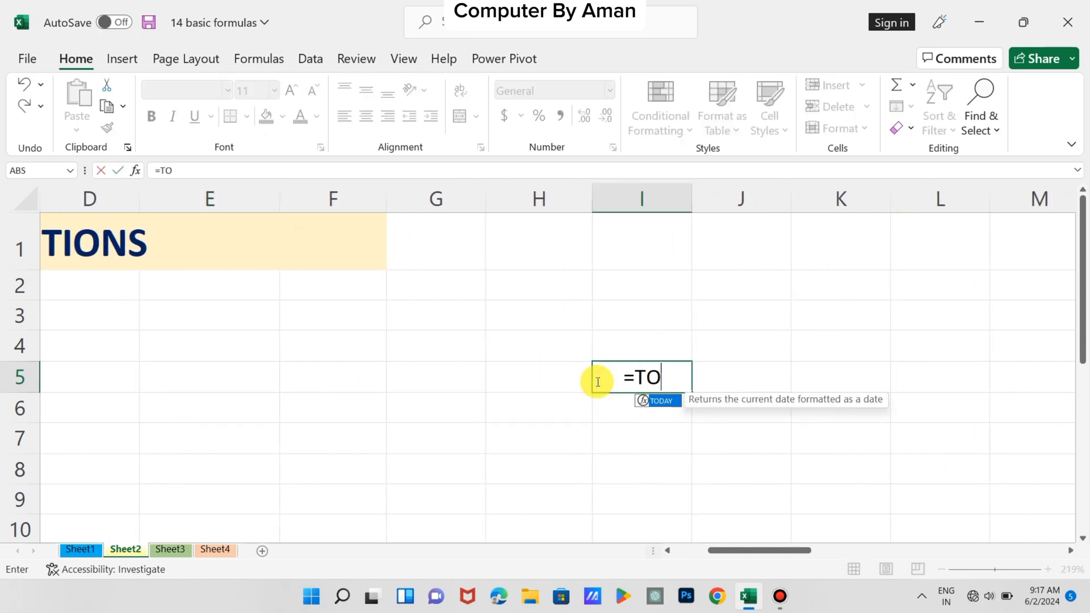
{"action": "type", "text": "DAY"}
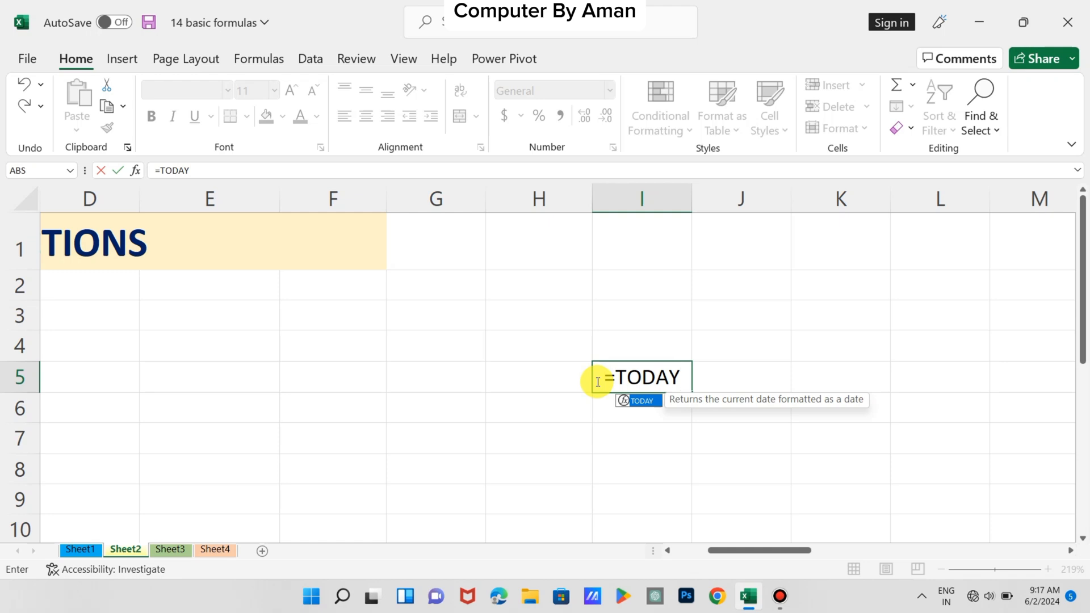
{"action": "type", "text": "()"}
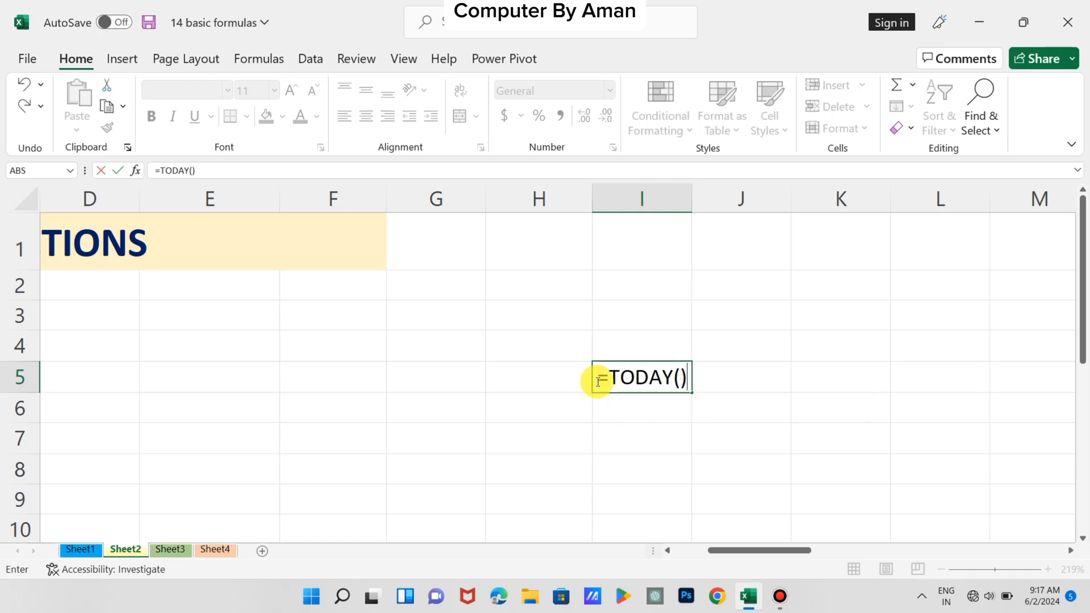
{"action": "key", "text": "Return"}
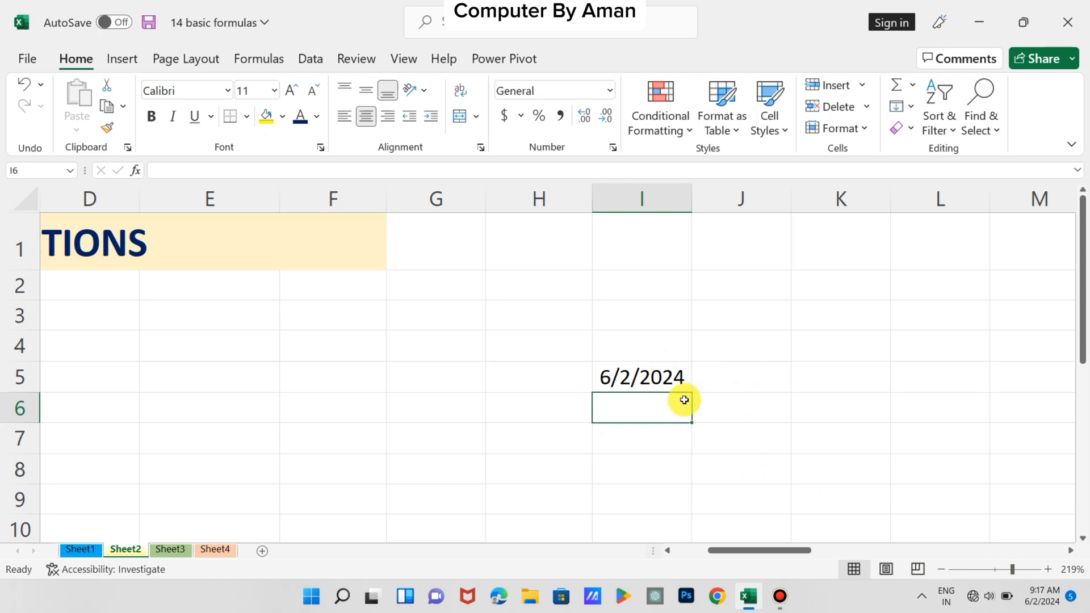
Enter the date 8/3/2020 in cell L5
{"action": "scroll", "coordinate": [537, 454], "scroll_direction": "right", "scroll_amount": 1}
{"action": "left_click", "coordinate": [544, 440]}
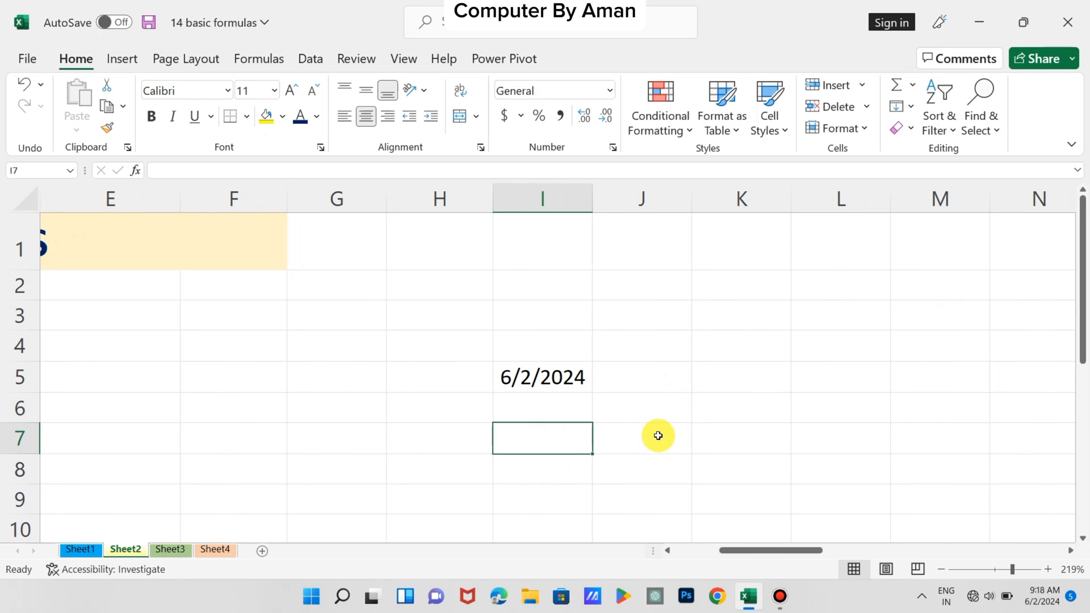
{"action": "scroll", "coordinate": [658, 435], "scroll_direction": "right", "scroll_amount": 1}
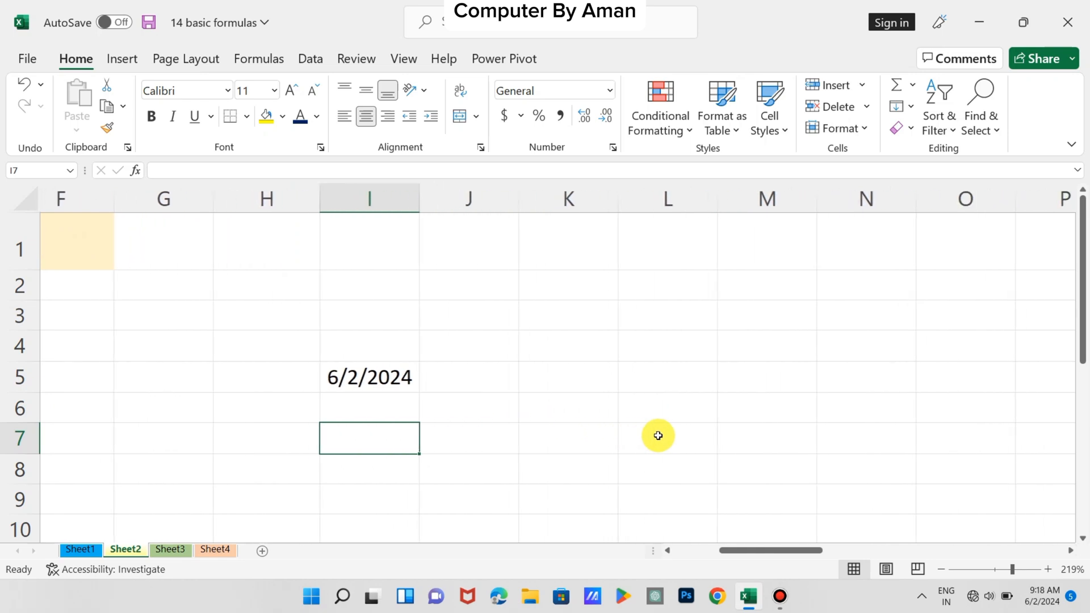
{"action": "left_click", "coordinate": [682, 381]}
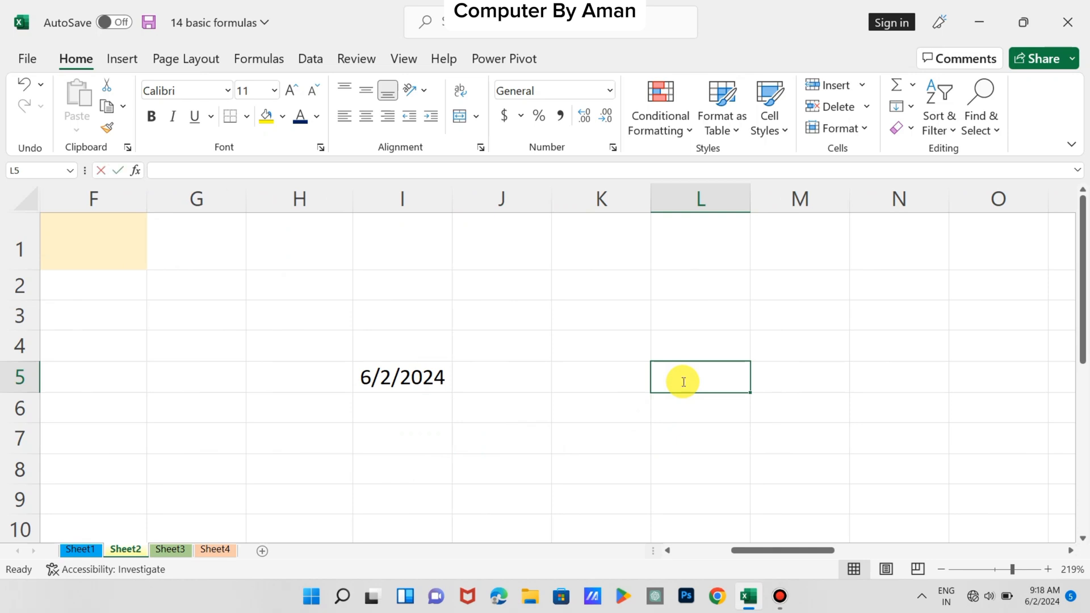
{"action": "type", "text": "8/3/2"}
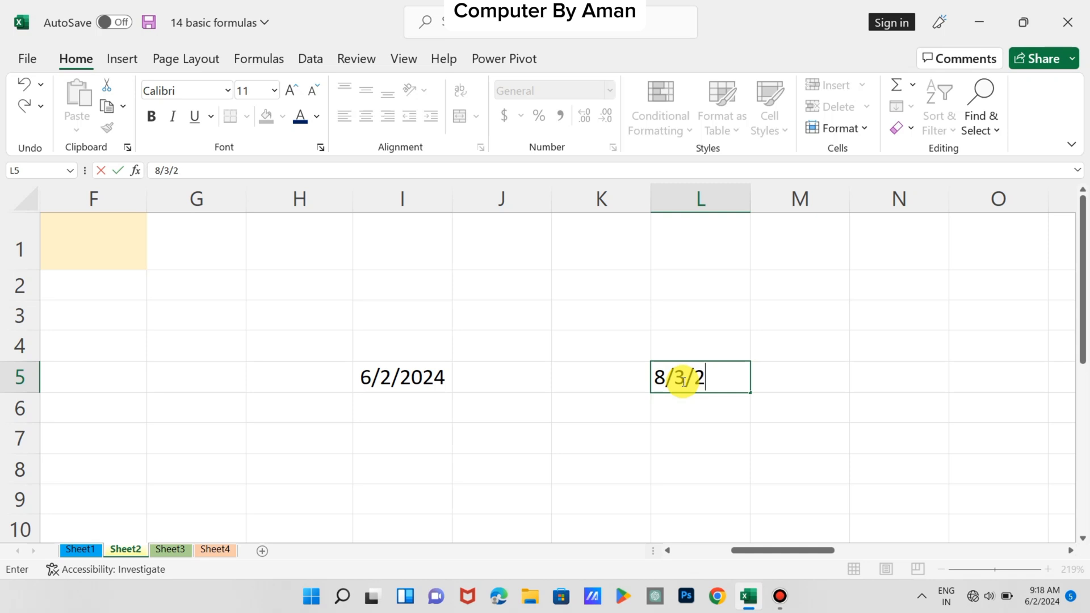
{"action": "type", "text": "020"}
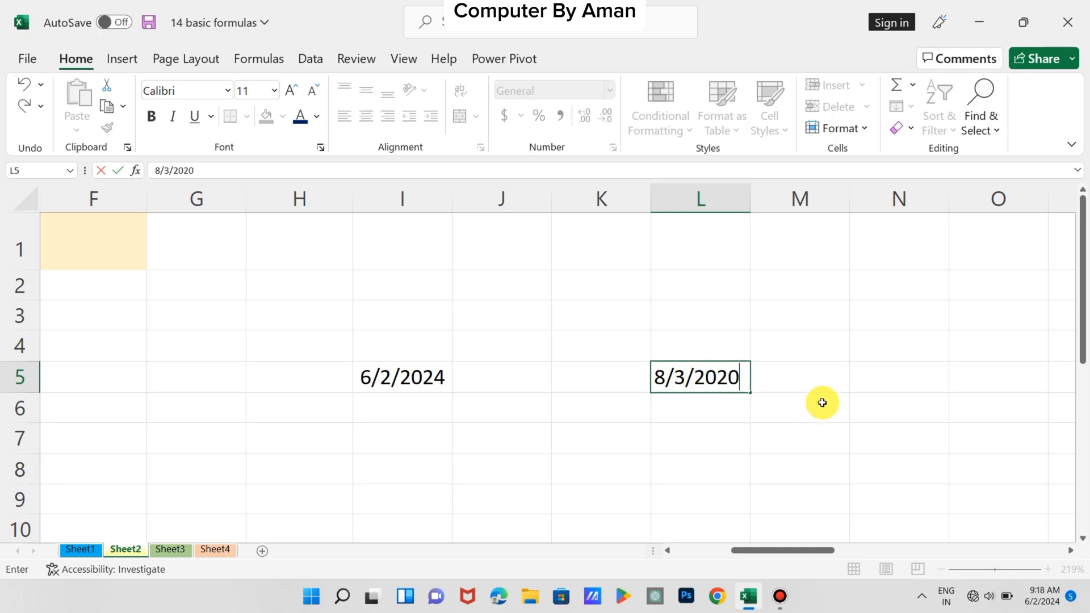
Enter the date 10/5/2020 in cell L6 and widen column L
{"action": "left_click", "coordinate": [702, 409]}
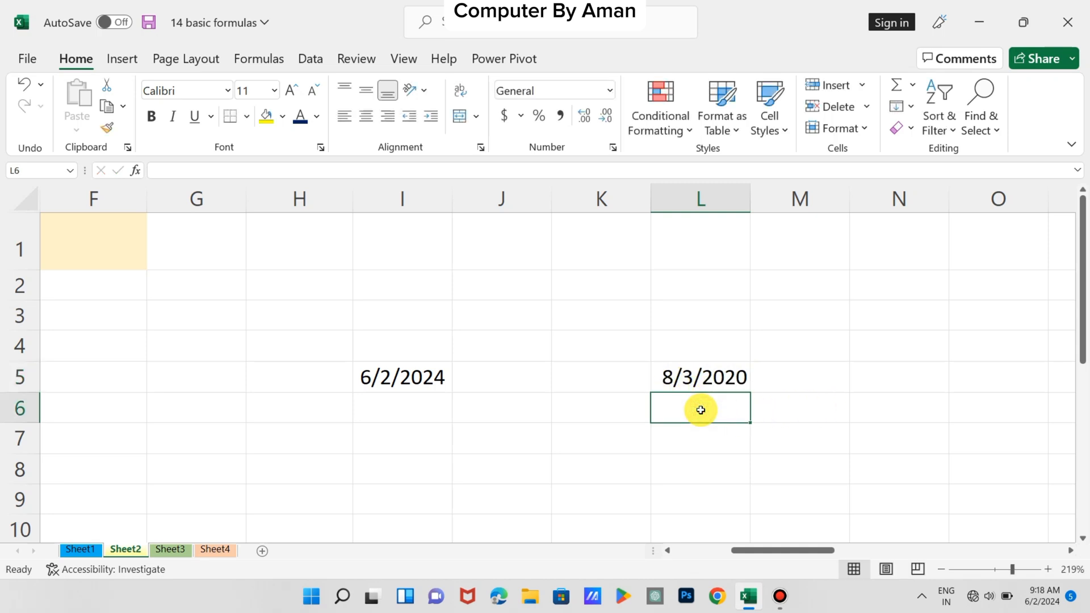
{"action": "type", "text": "10/5/"}
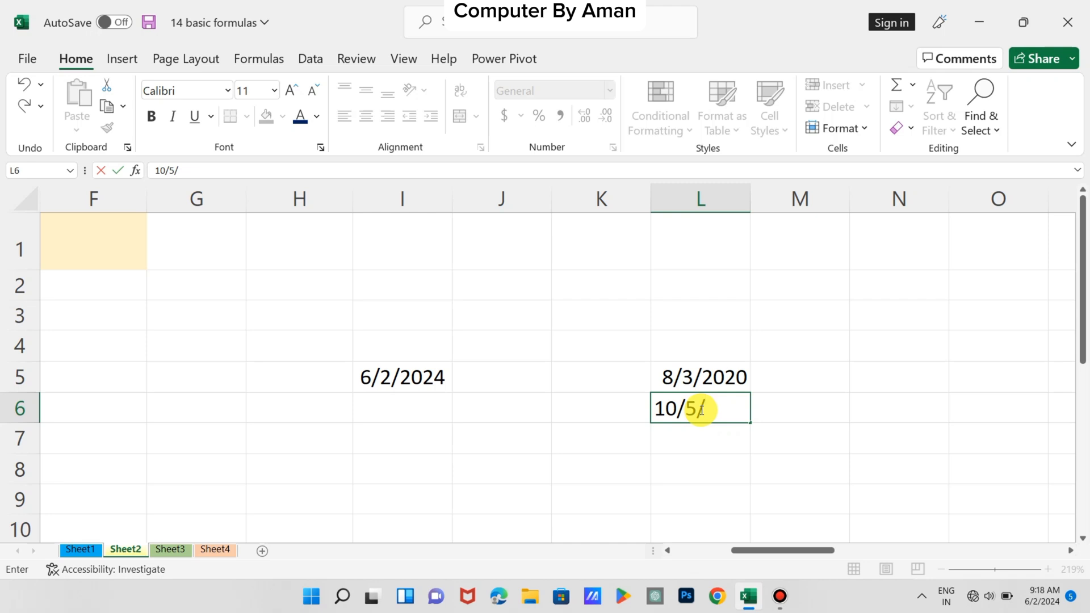
{"action": "type", "text": "2020"}
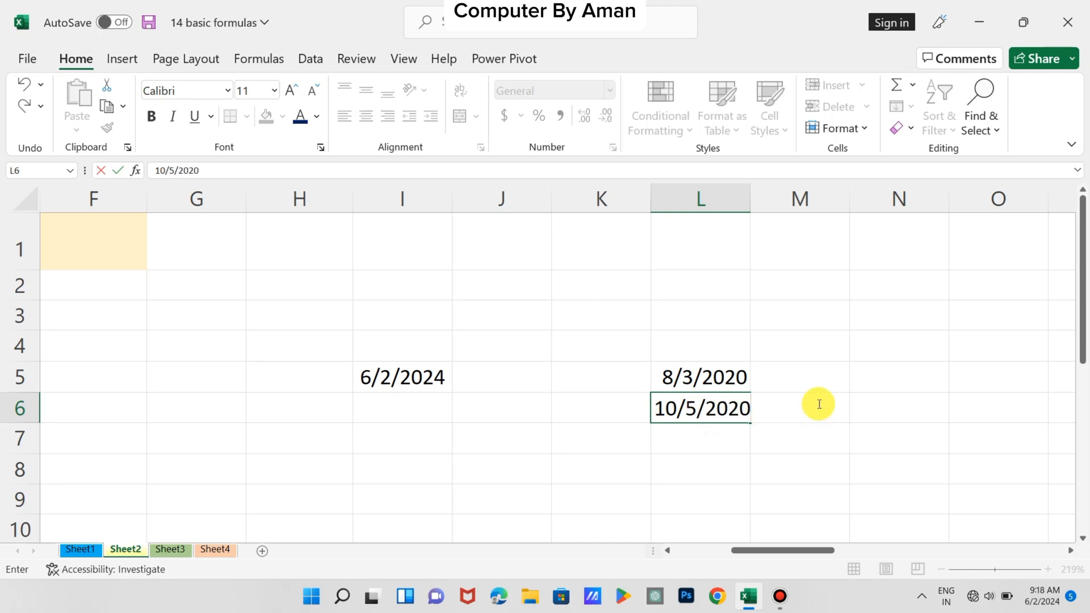
{"action": "key", "text": "F2"}
{"action": "left_click", "coordinate": [845, 374]}
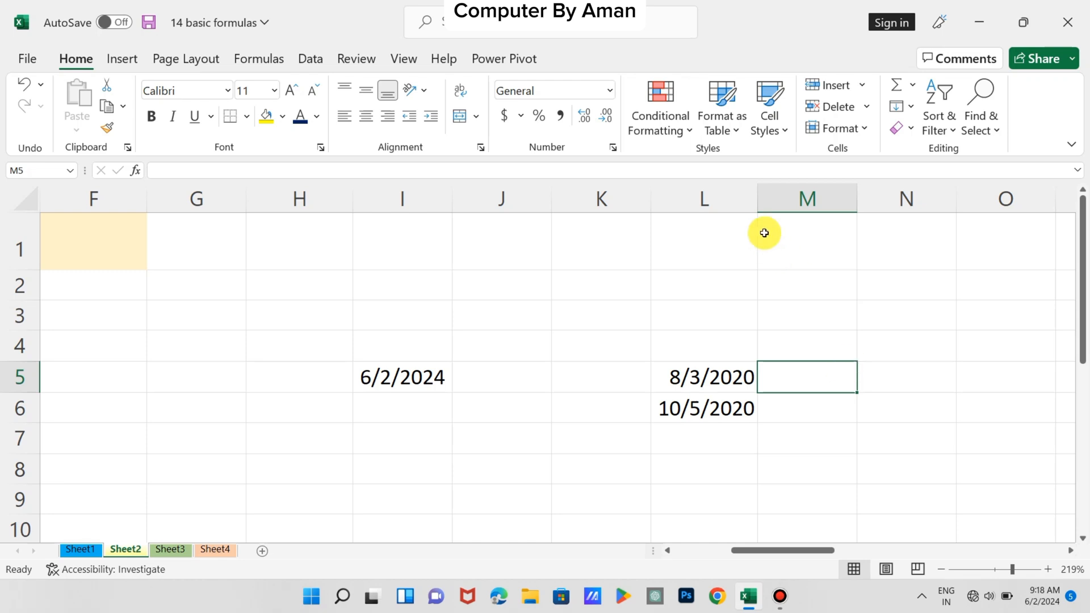
{"action": "left_click_drag", "start_coordinate": [751, 207], "coordinate": [789, 207]}
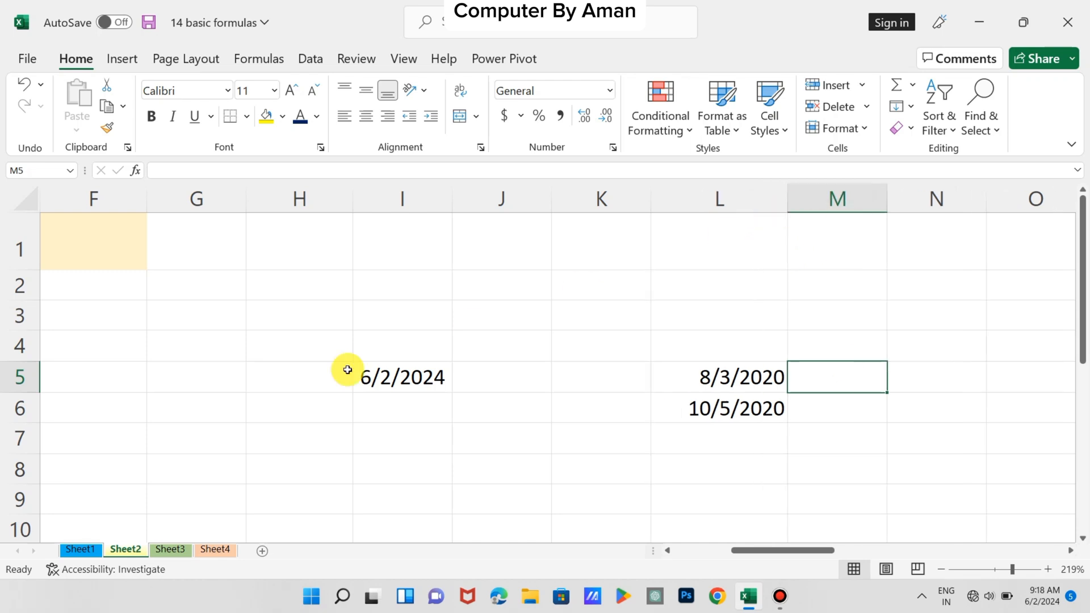
Enter =DAYS(L6,L5) in cell N5 to calculate the number of days between the two dates
{"action": "scroll", "coordinate": [192, 411], "scroll_direction": "left", "scroll_amount": 3}
{"action": "scroll", "coordinate": [193, 412], "scroll_direction": "left", "scroll_amount": 1}
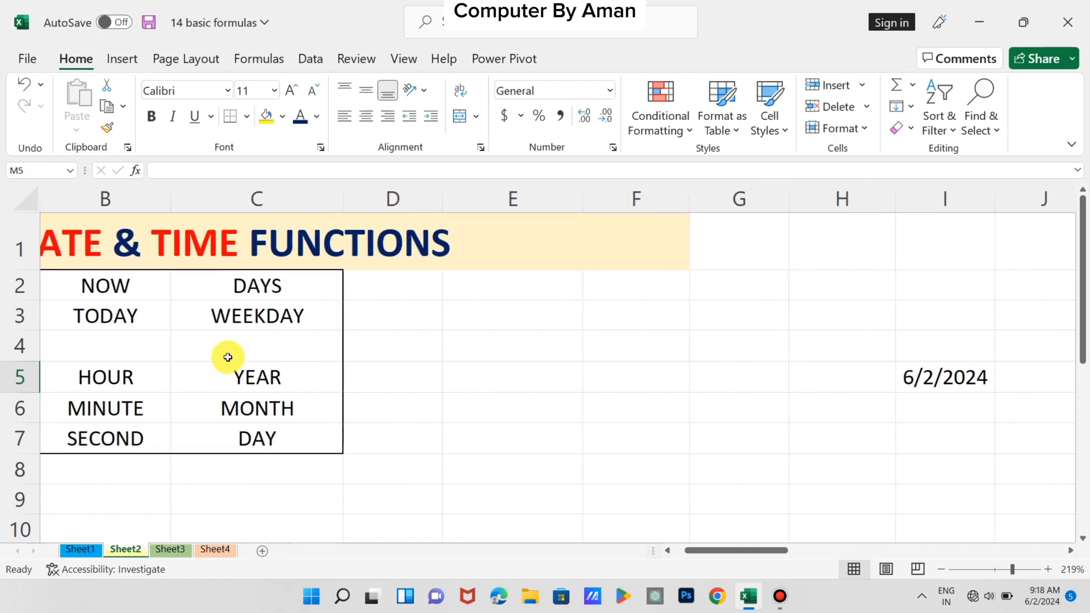
{"action": "scroll", "coordinate": [585, 366], "scroll_direction": "right", "scroll_amount": 5}
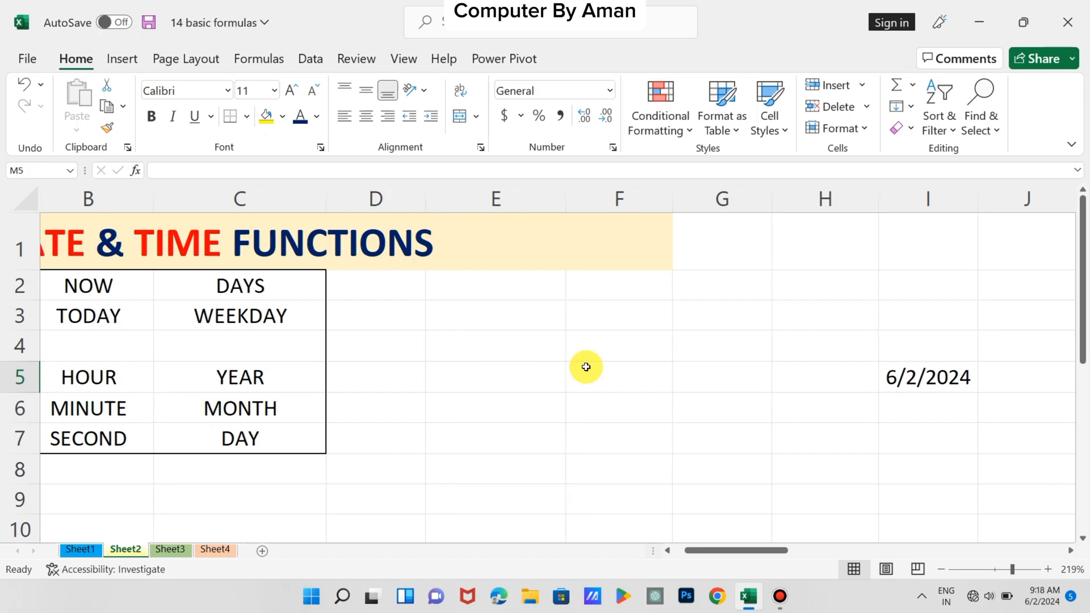
{"action": "scroll", "coordinate": [467, 403], "scroll_direction": "right", "scroll_amount": 1}
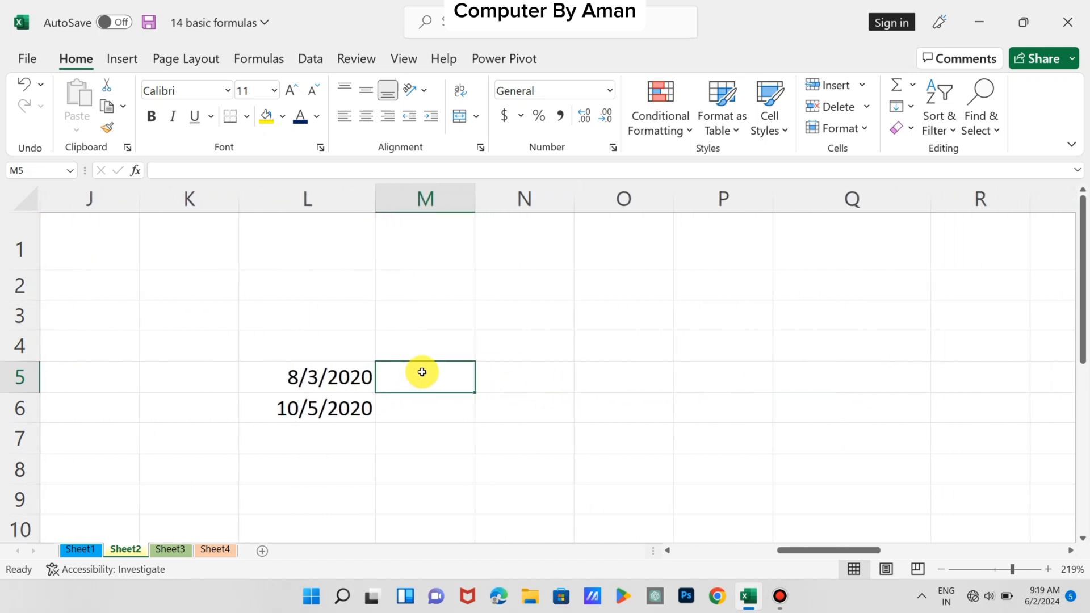
{"action": "left_click", "coordinate": [521, 375]}
{"action": "type", "text": "="}
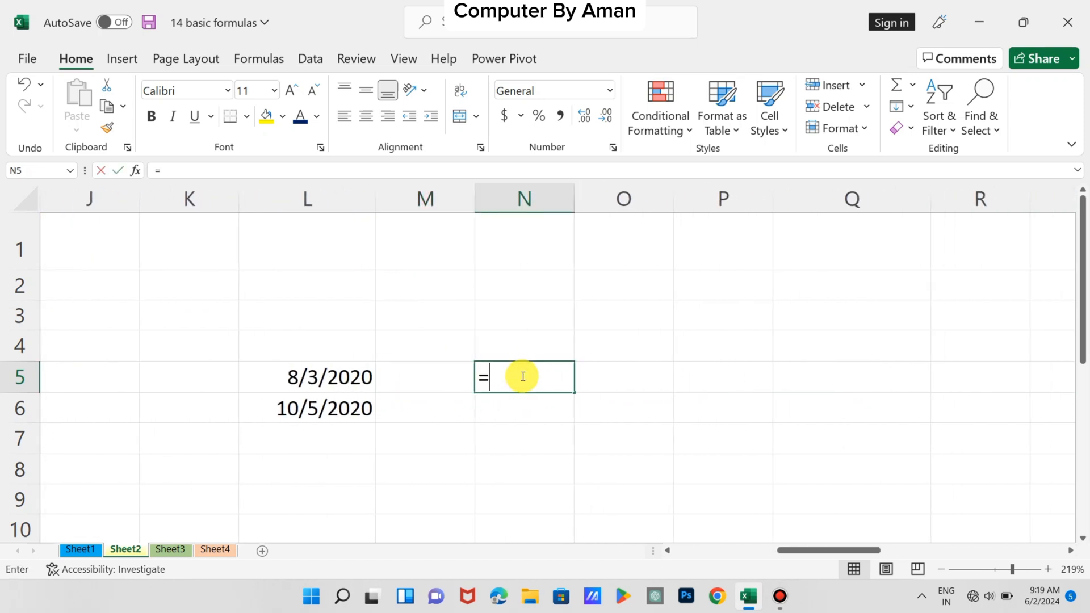
{"action": "type", "text": "DA"}
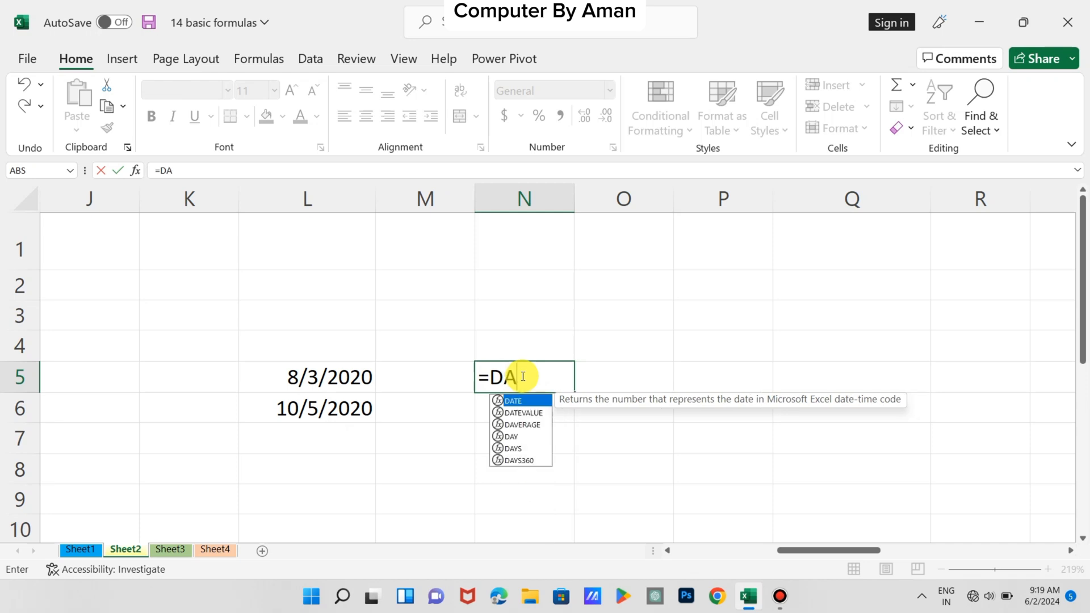
{"action": "type", "text": "YS"}
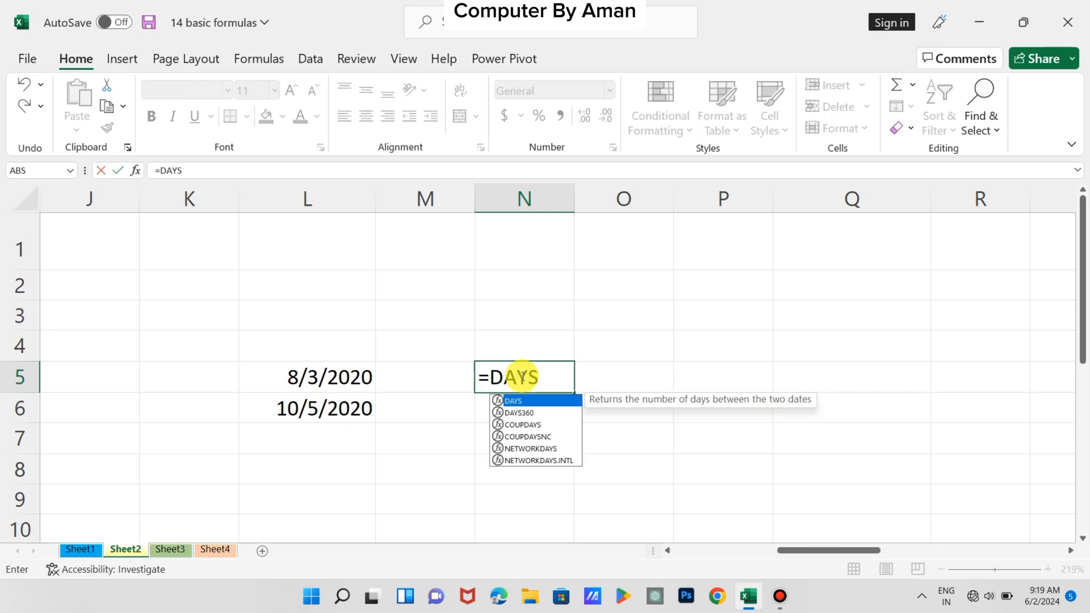
{"action": "type", "text": "("}
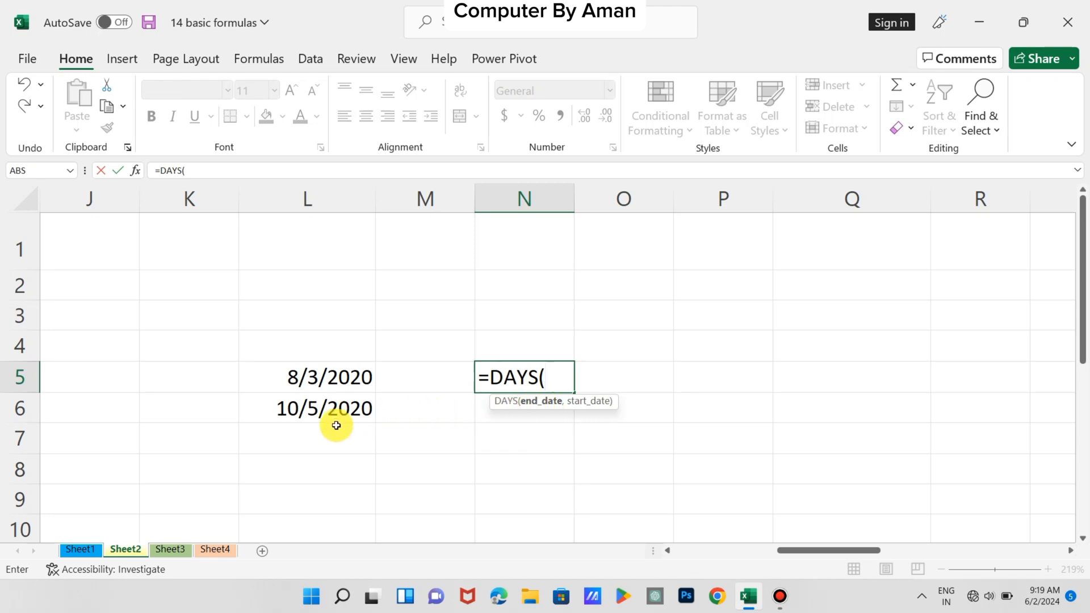
{"action": "left_click", "coordinate": [302, 417]}
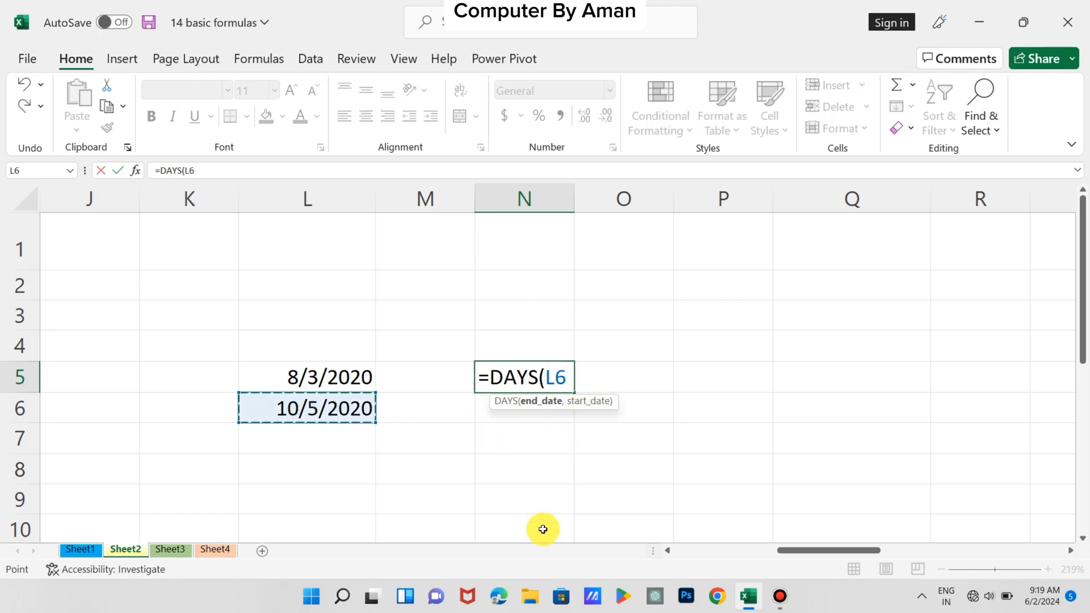
{"action": "type", "text": ","}
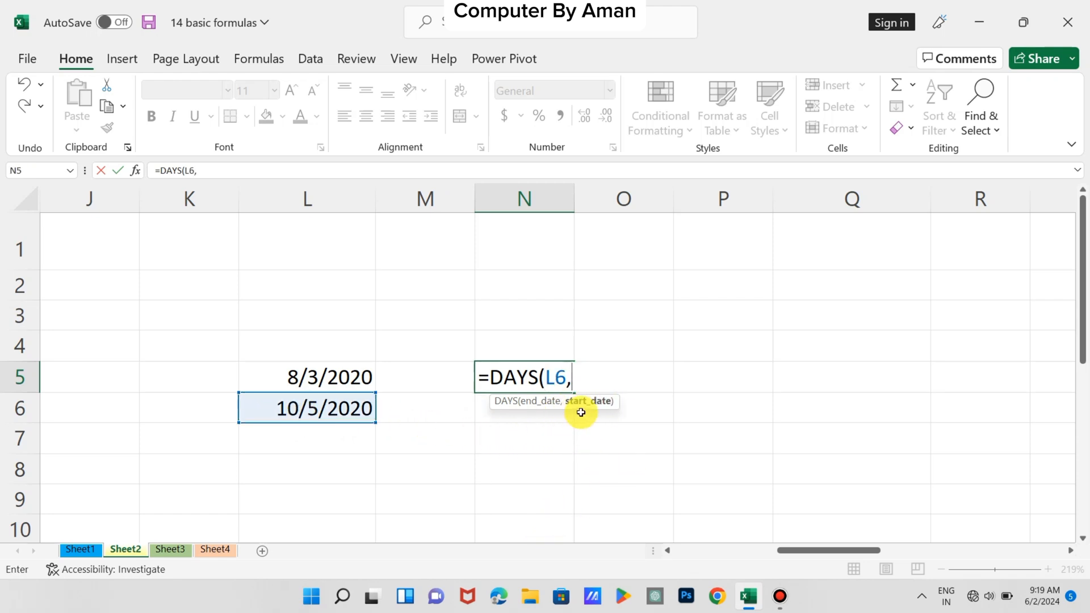
{"action": "left_click", "coordinate": [349, 378]}
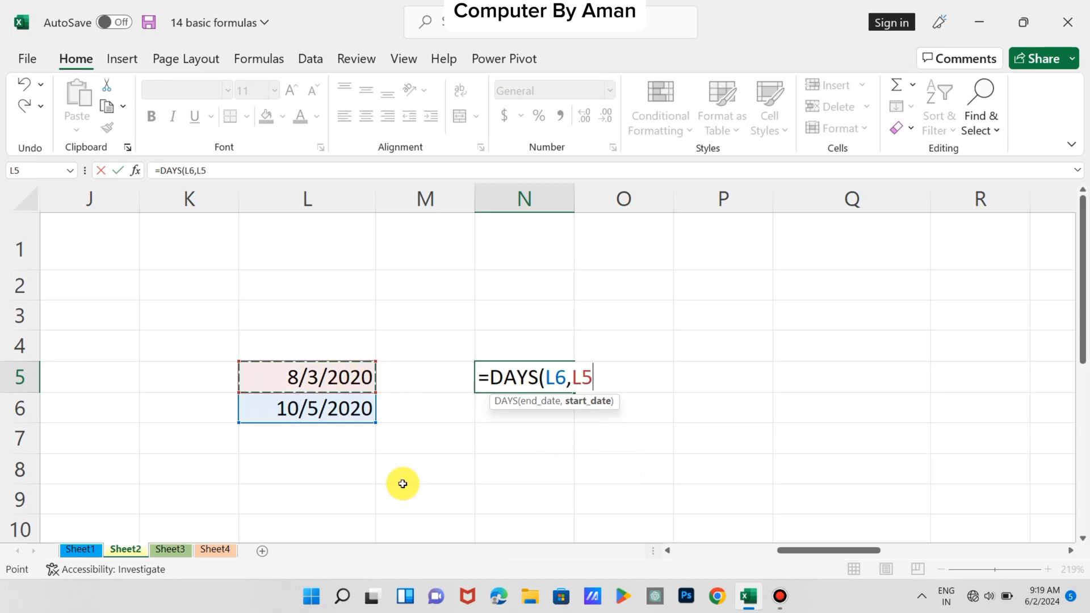
{"action": "type", "text": ")"}
{"action": "key", "text": "Return"}
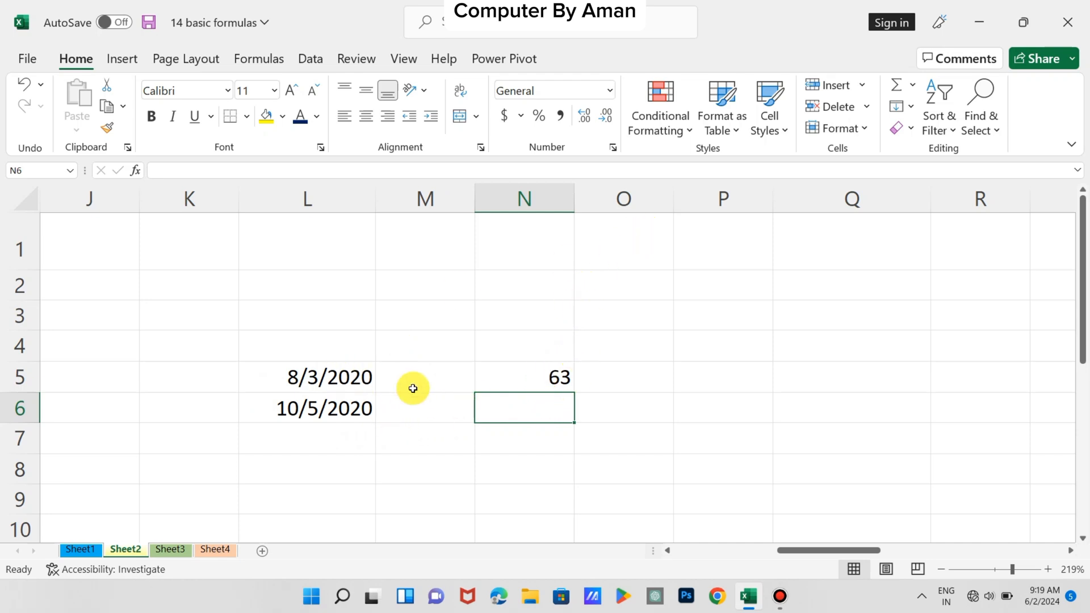
{"action": "left_click", "coordinate": [503, 384]}
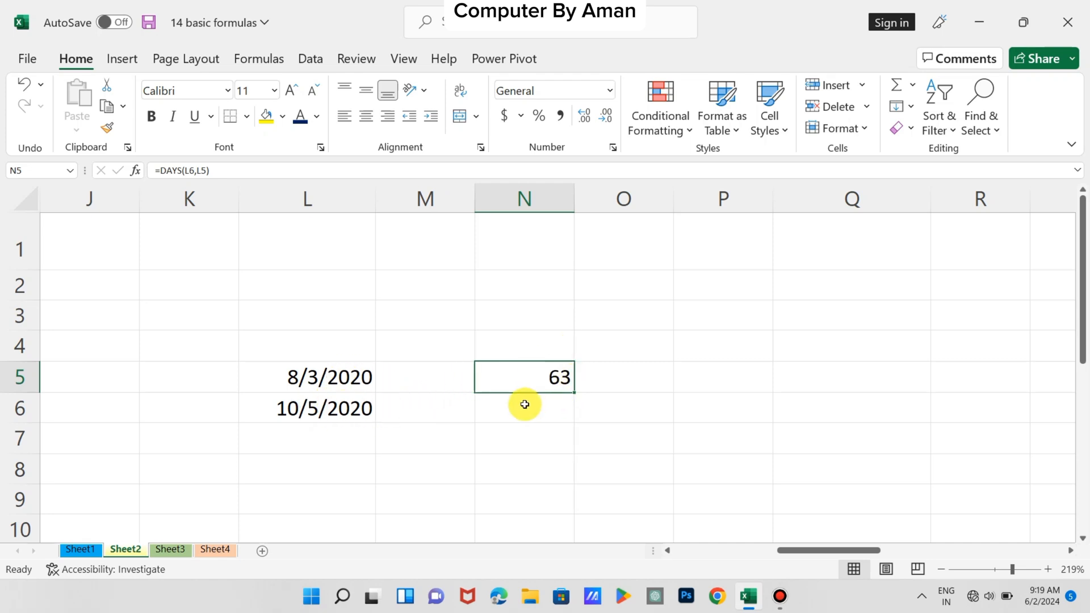
{"action": "scroll", "coordinate": [511, 426], "scroll_direction": "left", "scroll_amount": 1}
{"action": "left_click", "coordinate": [495, 460]}
{"action": "scroll", "coordinate": [495, 460], "scroll_direction": "right", "scroll_amount": 2}
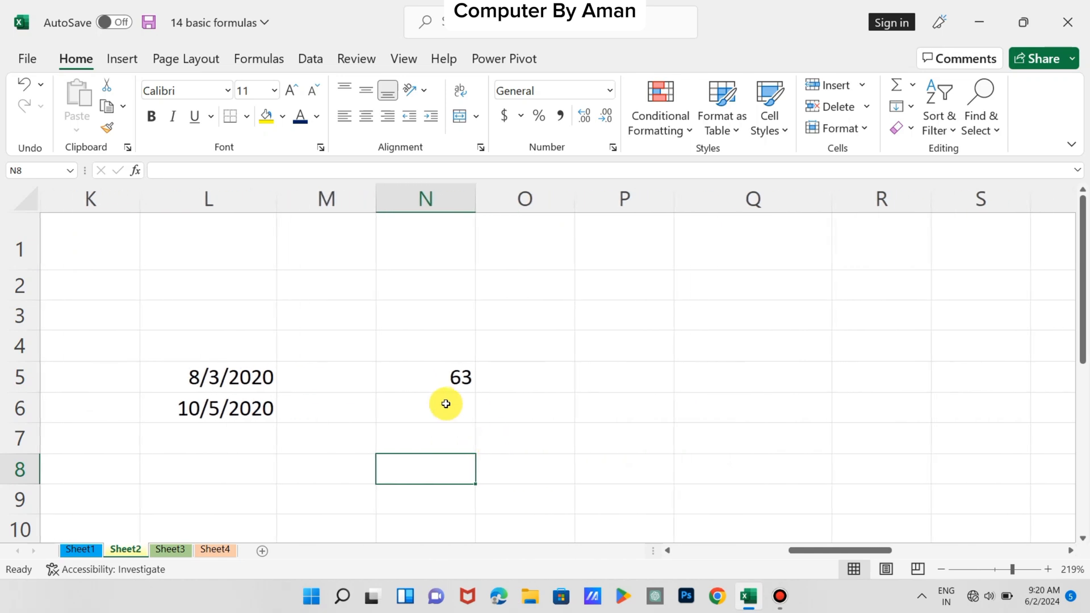
{"action": "left_click", "coordinate": [438, 402]}
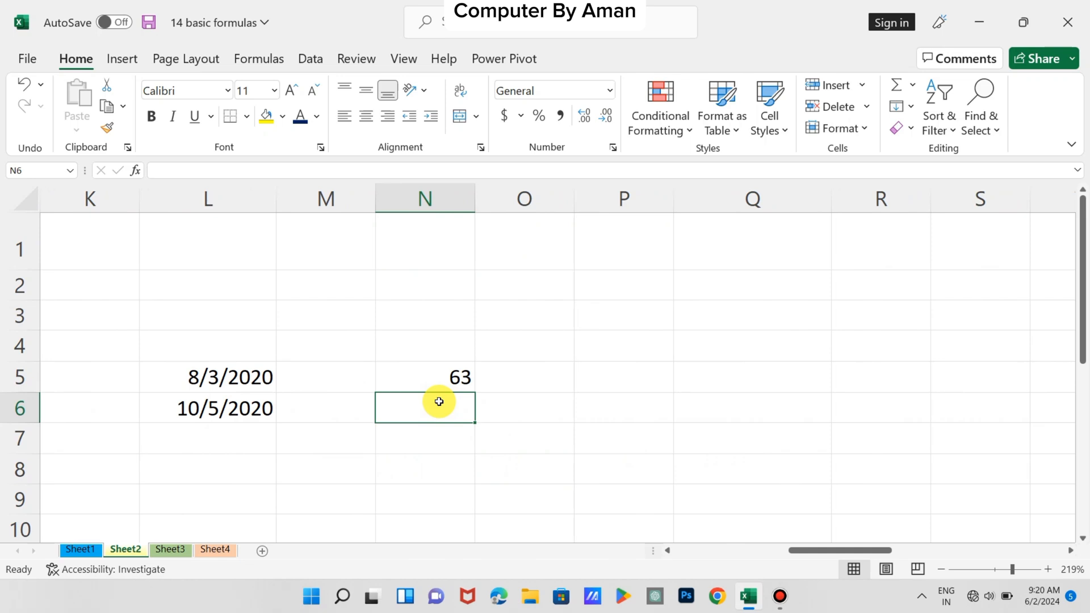
{"action": "type", "text": "=W"}
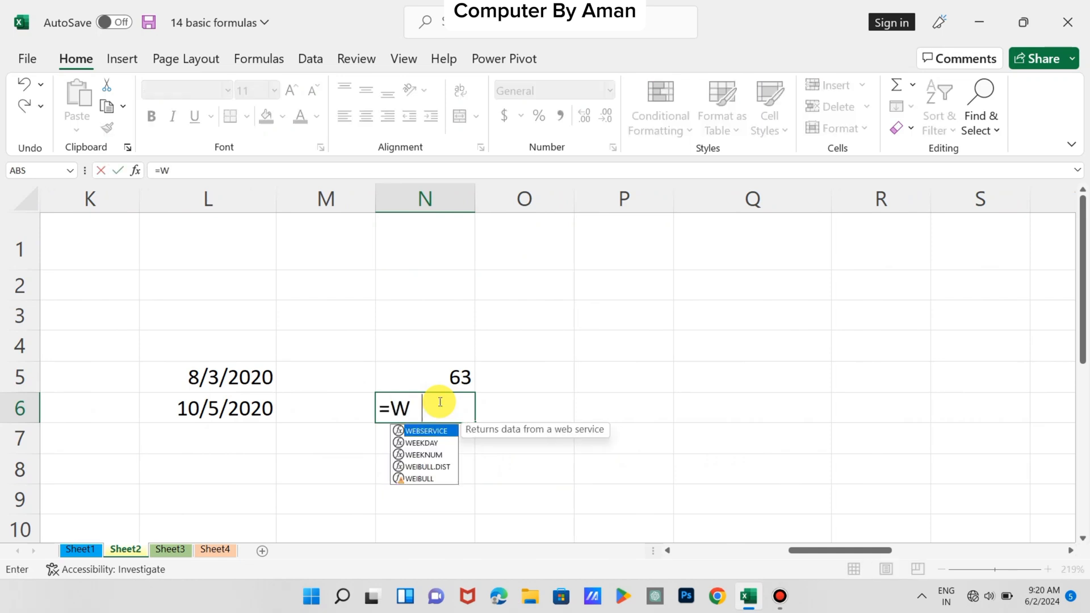
{"action": "type", "text": "EEK"}
{"action": "key", "text": "Tab"}
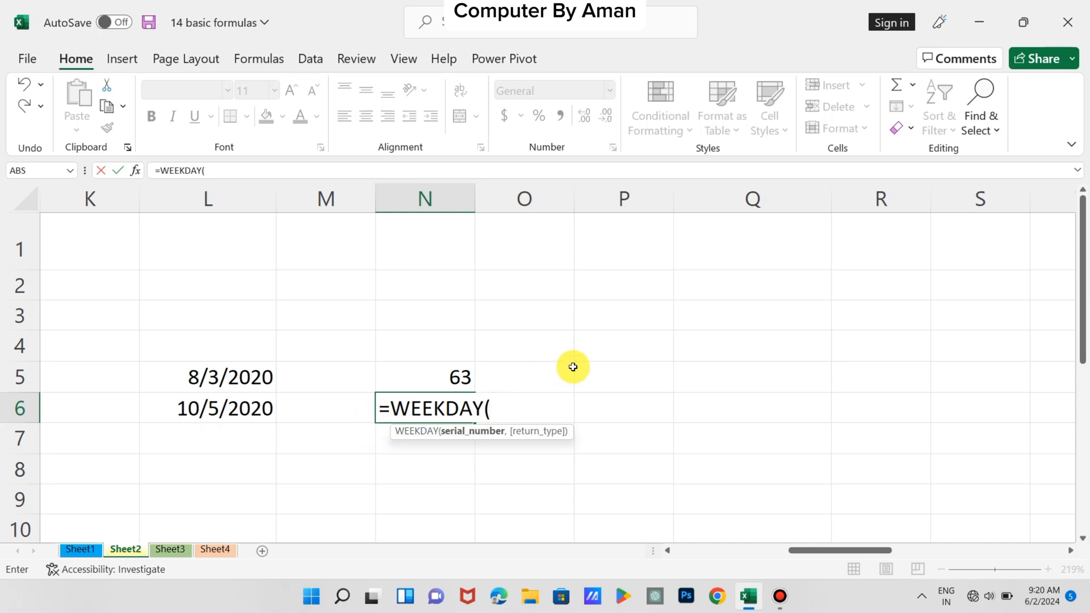
{"action": "key", "text": "BackSpace"}
{"action": "key", "text": "BackSpace"}
{"action": "key", "text": "BackSpace"}
{"action": "key", "text": "BackSpace"}
{"action": "key", "text": "BackSpace"}
{"action": "key", "text": "BackSpace"}
{"action": "key", "text": "BackSpace"}
{"action": "key", "text": "BackSpace"}
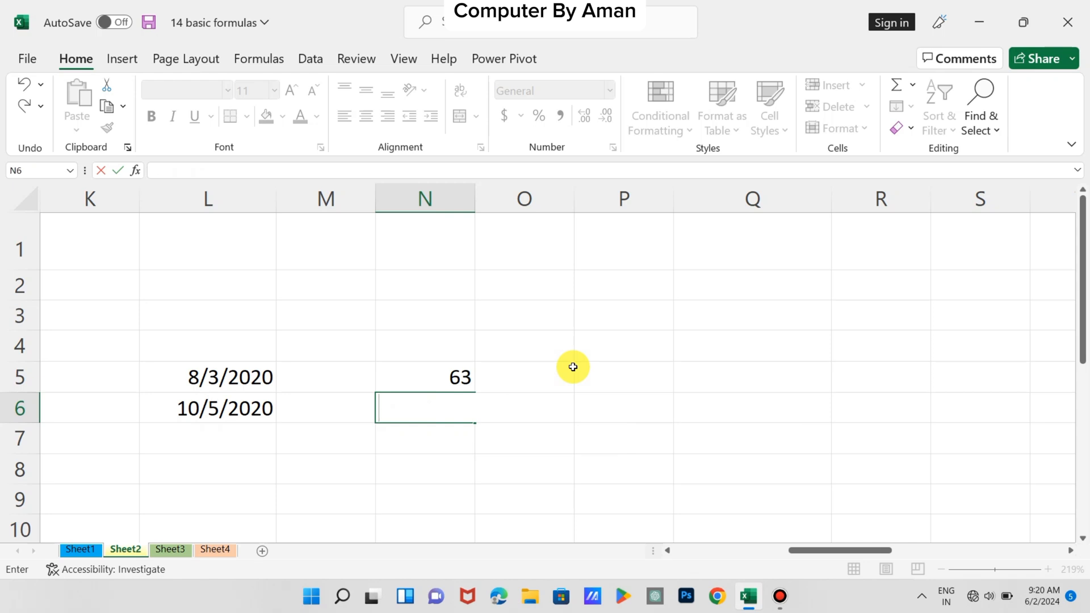
{"action": "key", "text": "Escape"}
Enter the number 5 in cell M4 as the input for a weekday calculation
{"action": "left_click", "coordinate": [348, 345]}
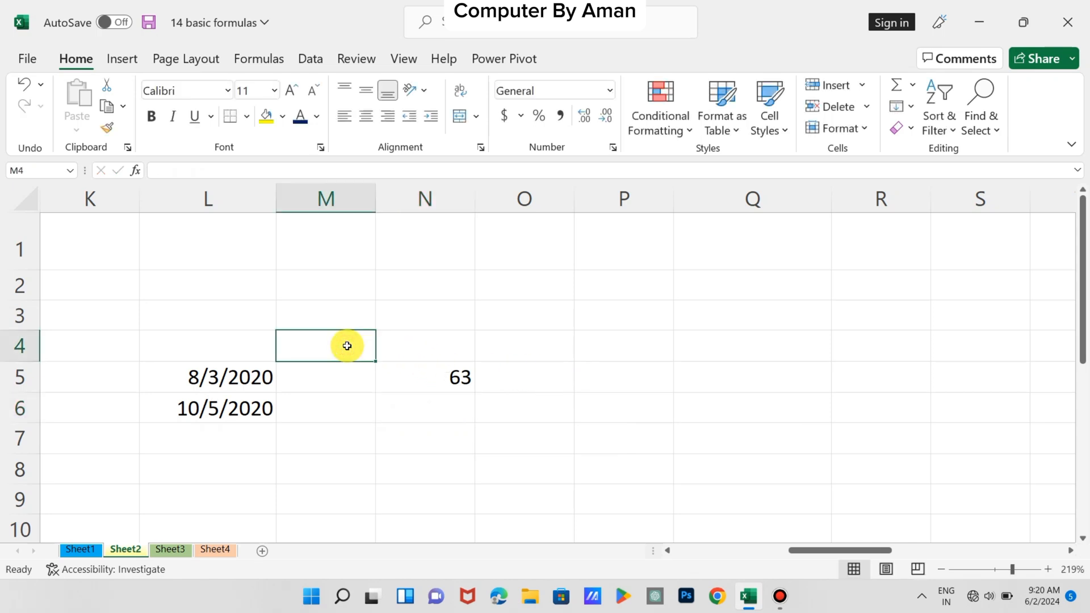
{"action": "type", "text": "5"}
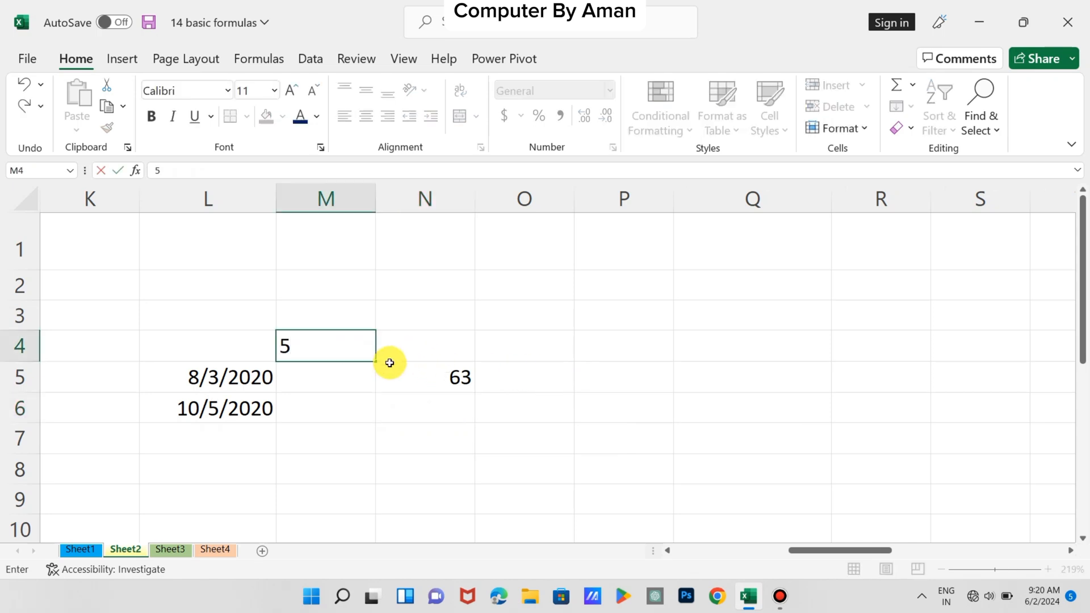
{"action": "left_click", "coordinate": [457, 407]}
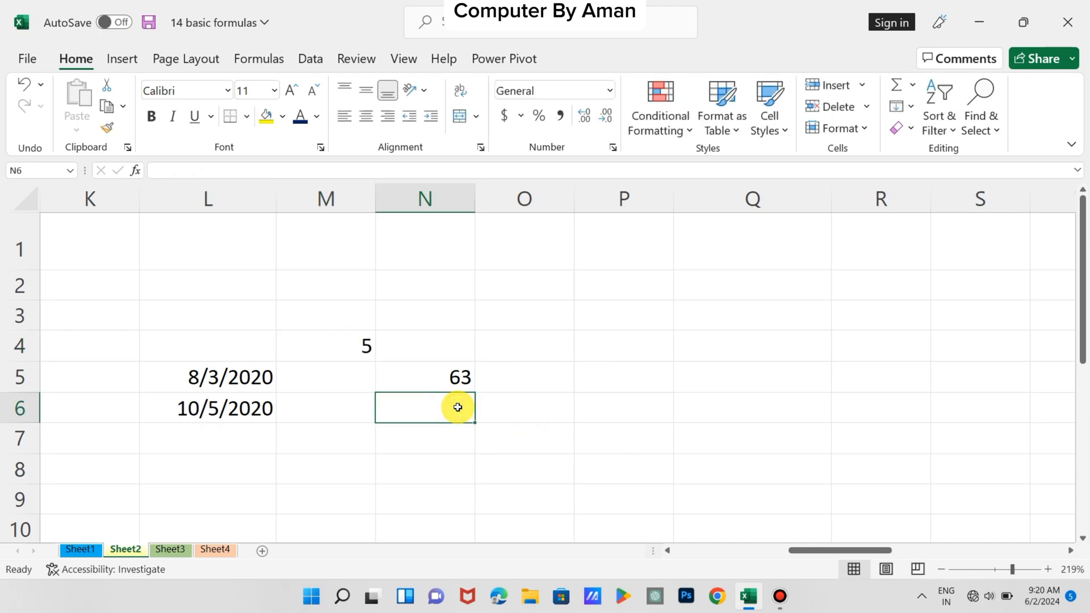
Enter =WEEKDAY(M4,12) in cell N6, using the return type that numbers Tuesday as 1 through Monday as 7
{"action": "type", "text": "=WEEK"}
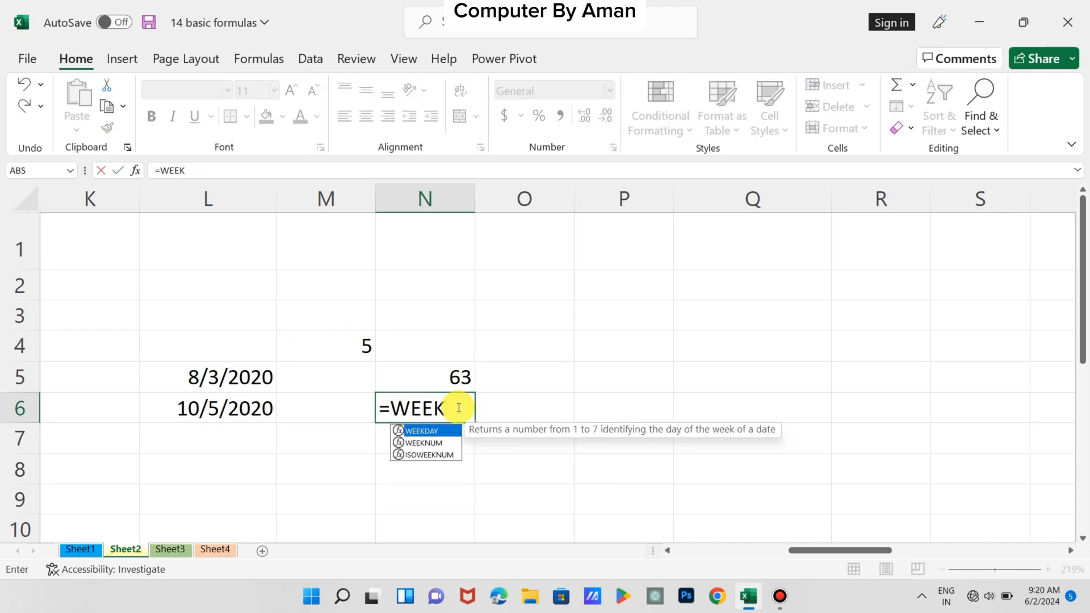
{"action": "key", "text": "Tab"}
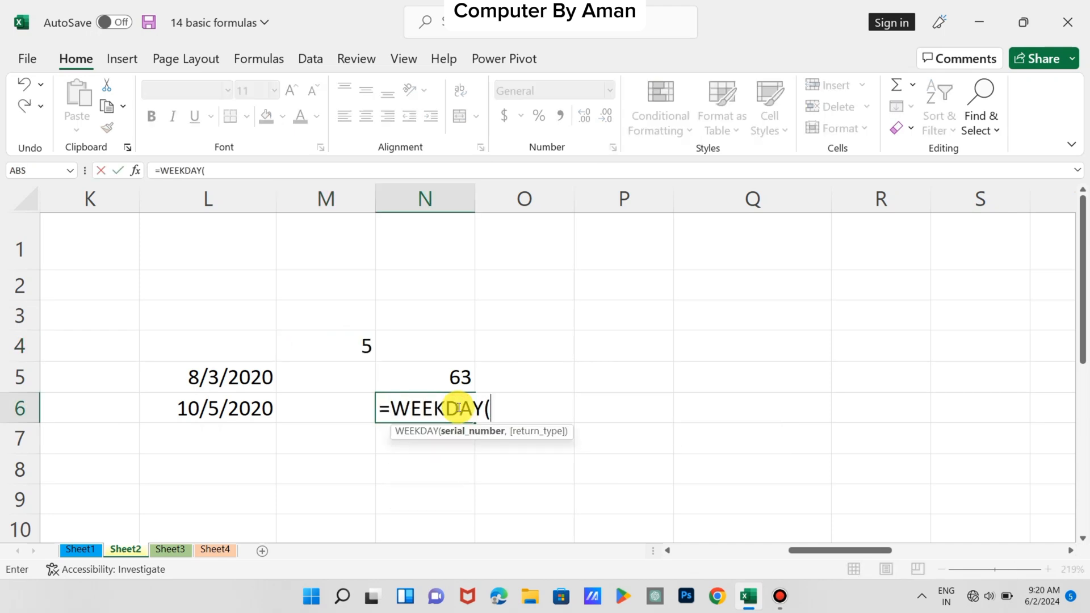
{"action": "left_click", "coordinate": [363, 347]}
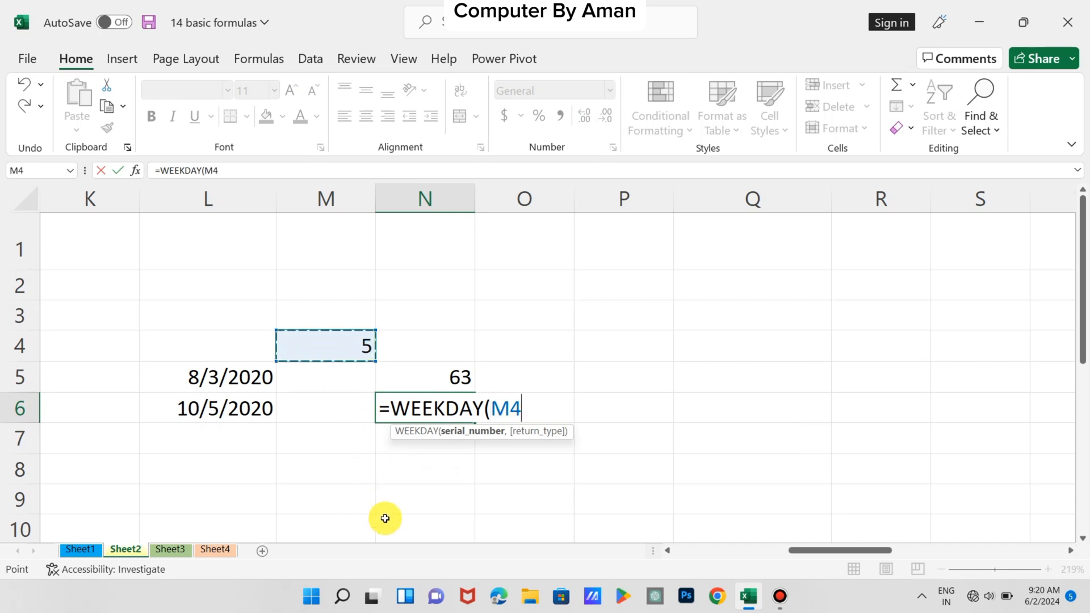
{"action": "type", "text": ","}
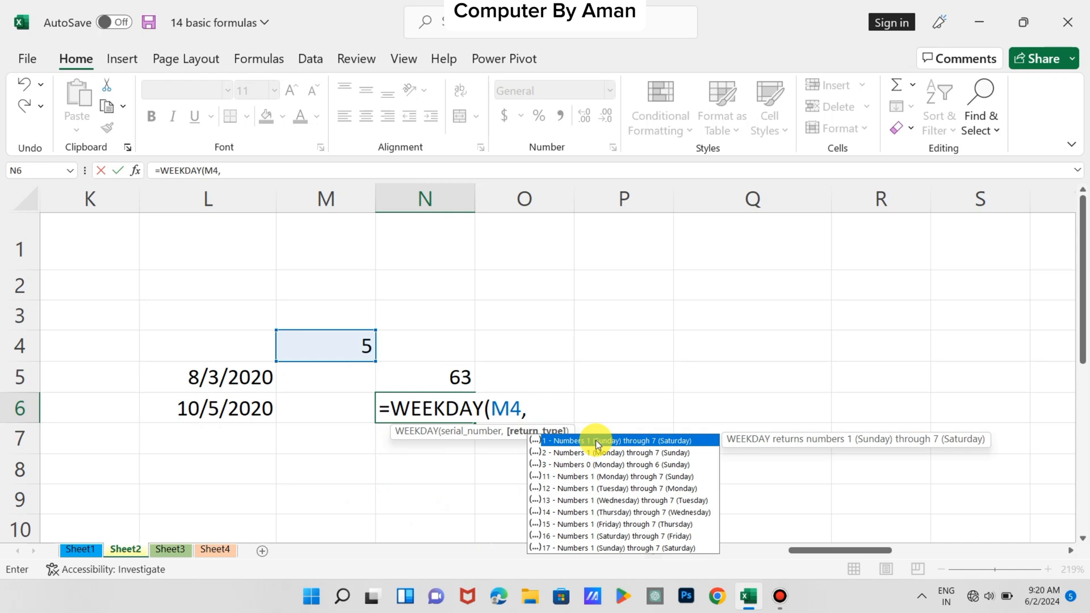
{"action": "left_click", "coordinate": [580, 488]}
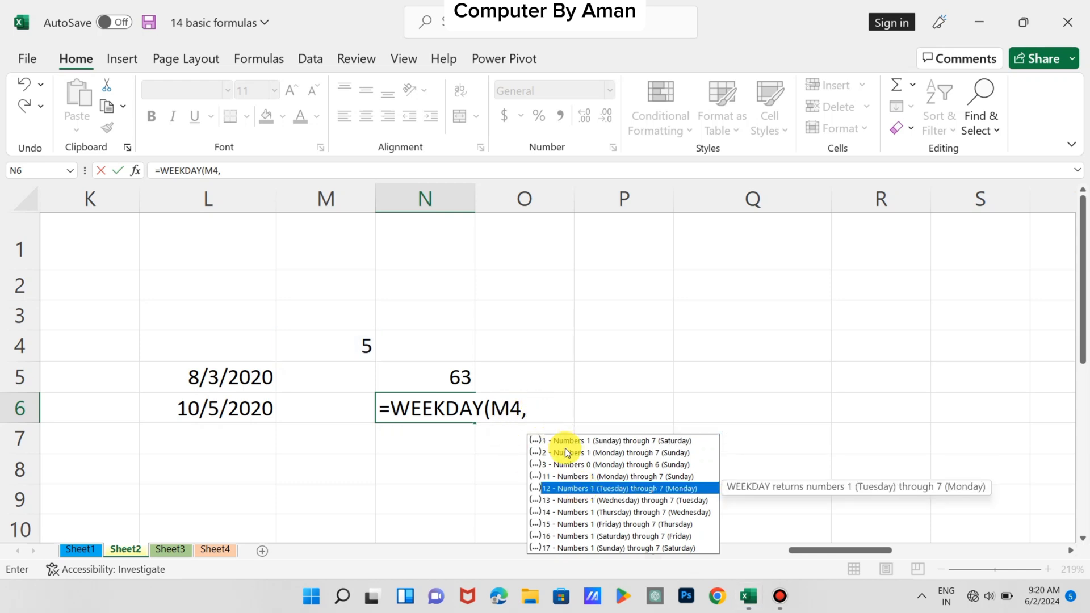
{"action": "double_click", "coordinate": [570, 488]}
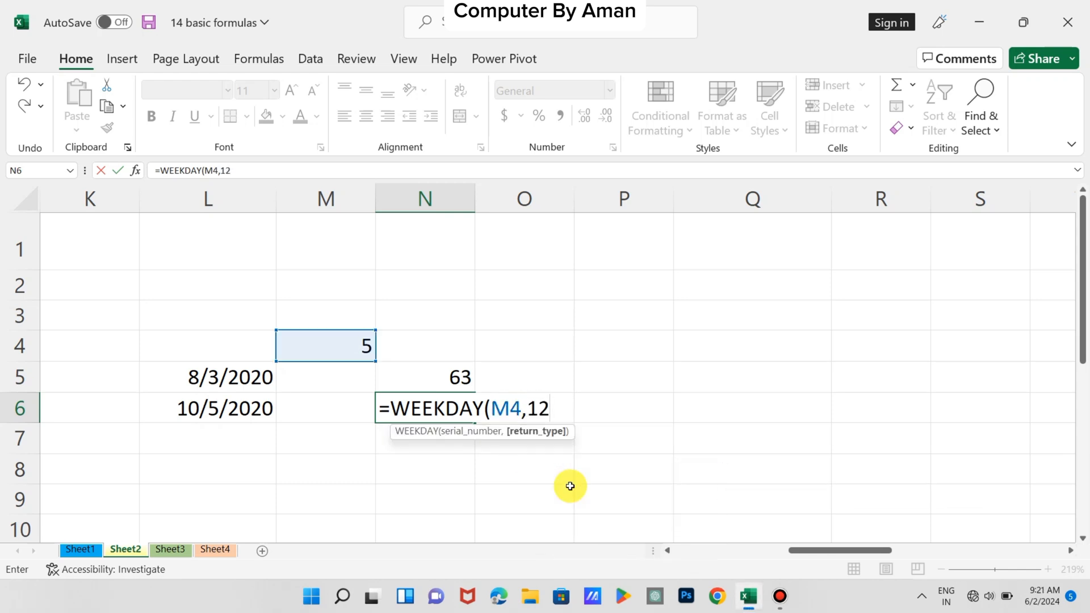
{"action": "type", "text": ")"}
{"action": "key", "text": "Return"}
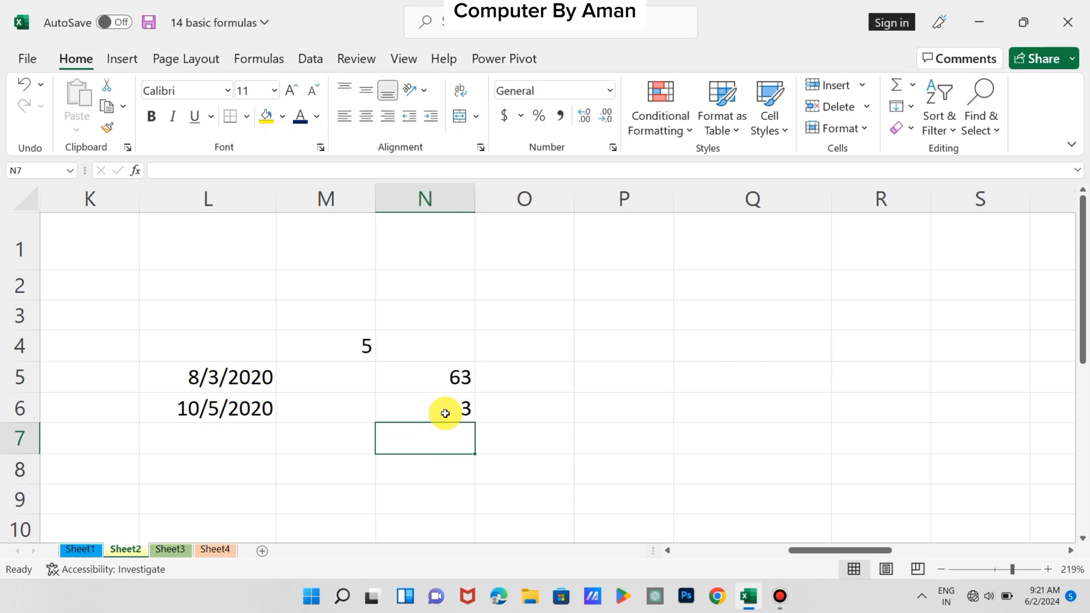
Enter =NOW() in cell H7 to get the current date and time
{"action": "scroll", "coordinate": [445, 413], "scroll_direction": "left", "scroll_amount": 5}
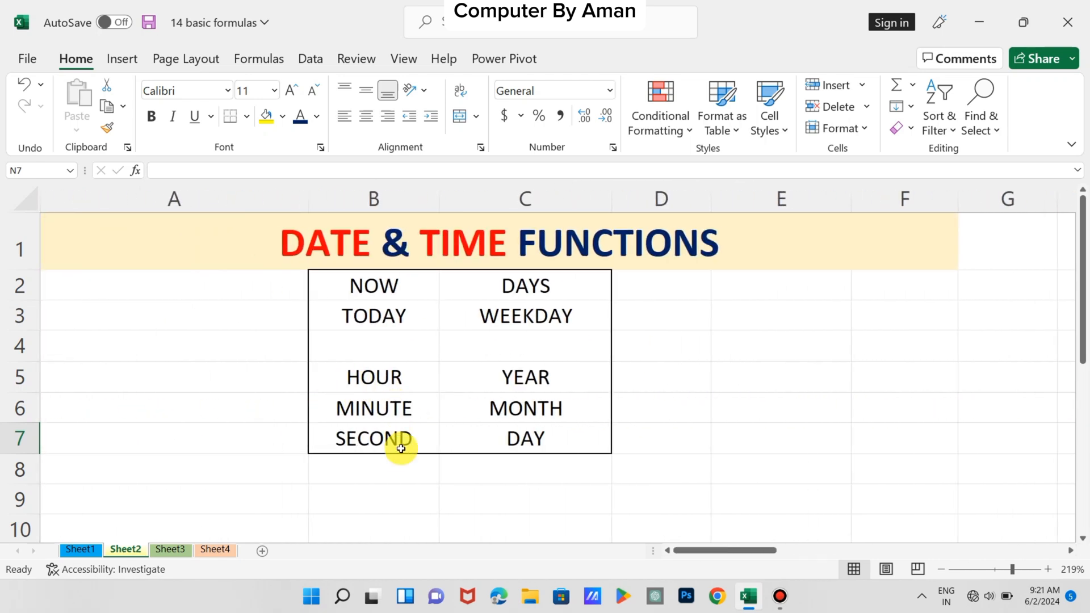
{"action": "scroll", "coordinate": [510, 439], "scroll_direction": "right", "scroll_amount": 4}
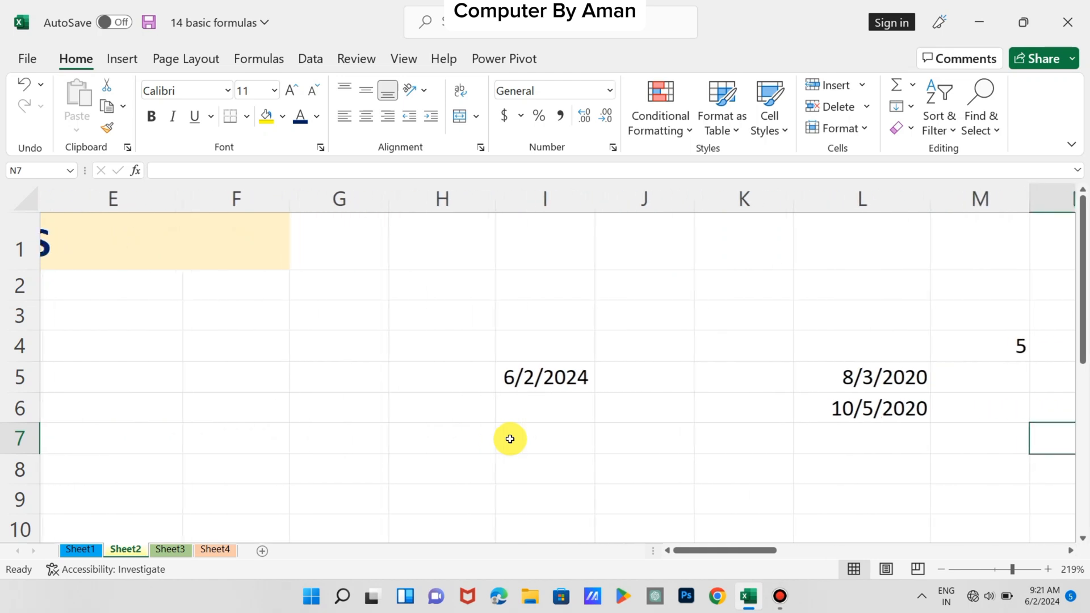
{"action": "left_click", "coordinate": [412, 442]}
{"action": "type", "text": "=NOW"}
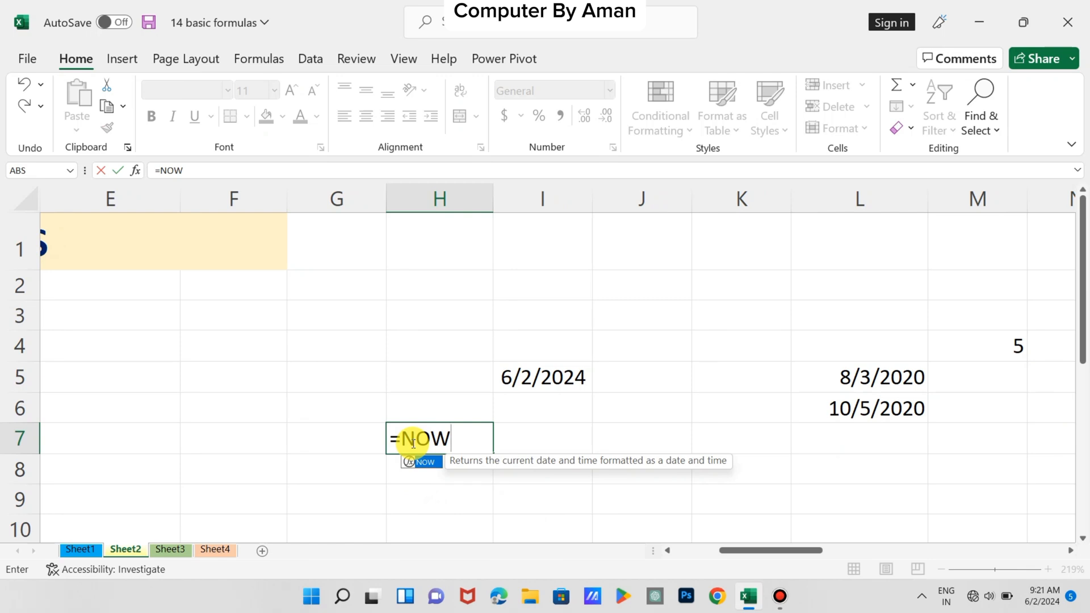
{"action": "type", "text": "()"}
{"action": "key", "text": "Return"}
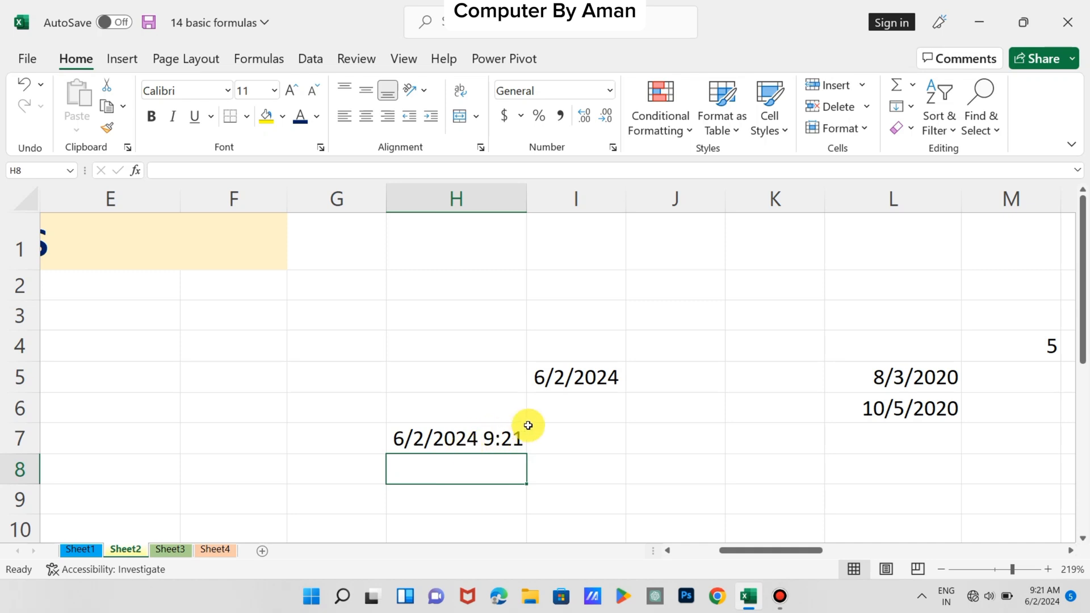
Apply the Time number format to the NOW result in cell H7
{"action": "left_click", "coordinate": [610, 92]}
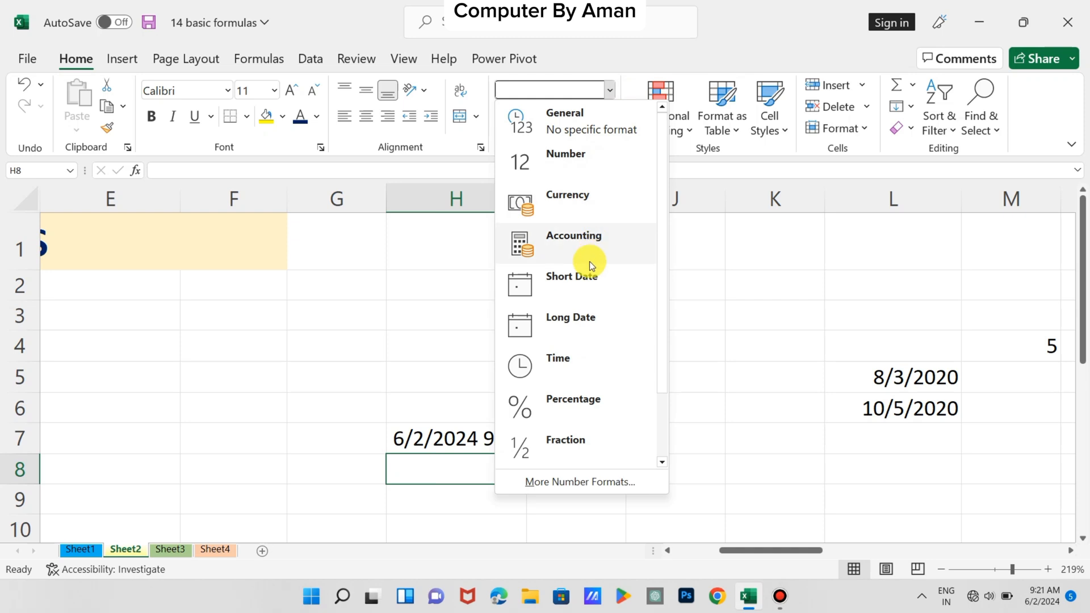
{"action": "left_click", "coordinate": [562, 369]}
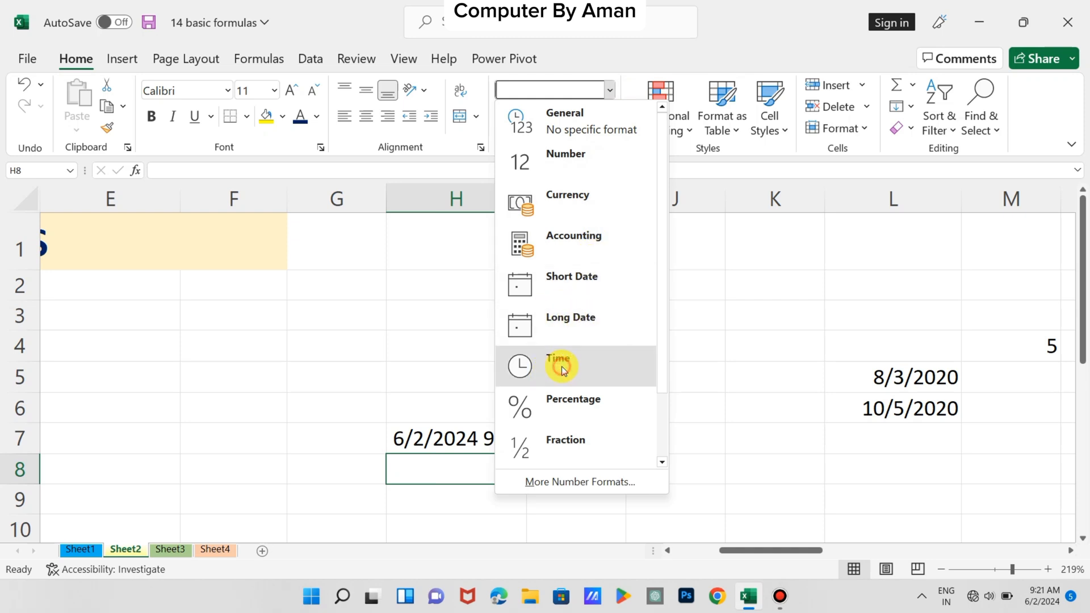
{"action": "left_click", "coordinate": [493, 431]}
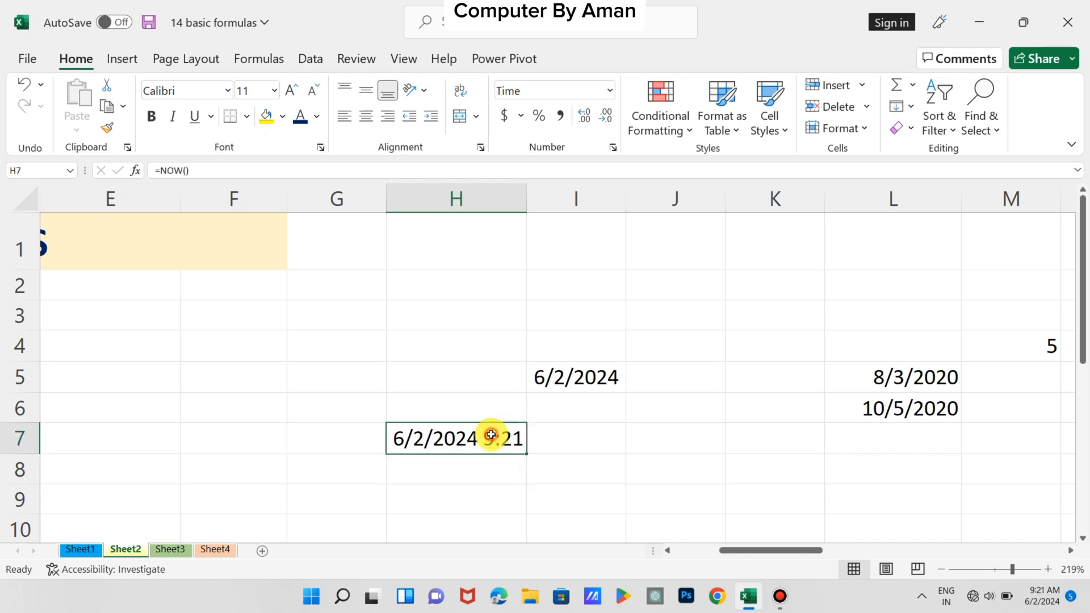
{"action": "left_click", "coordinate": [608, 91]}
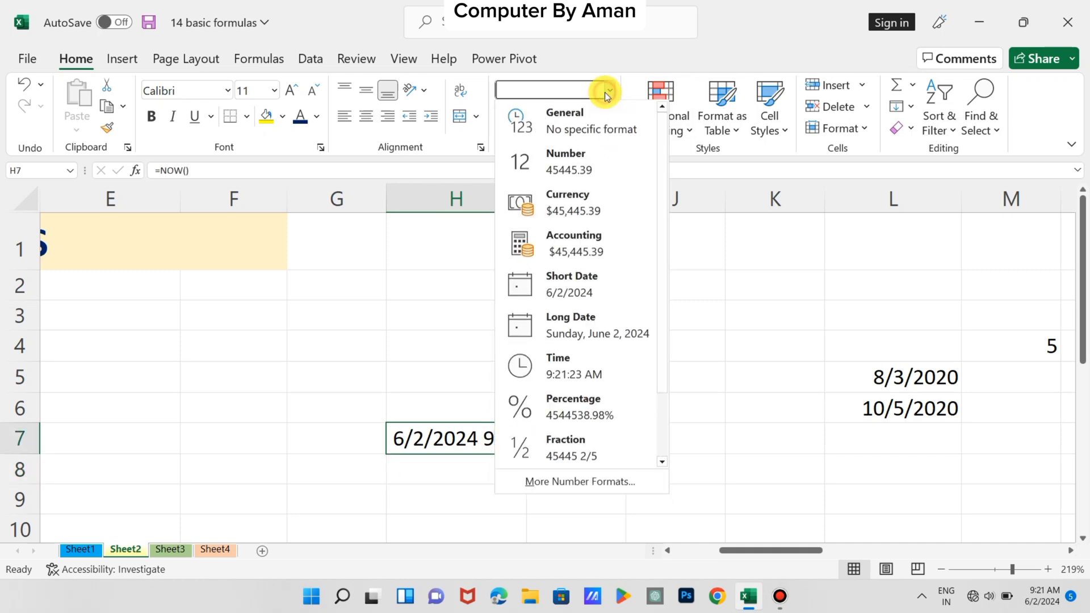
{"action": "left_click", "coordinate": [574, 363]}
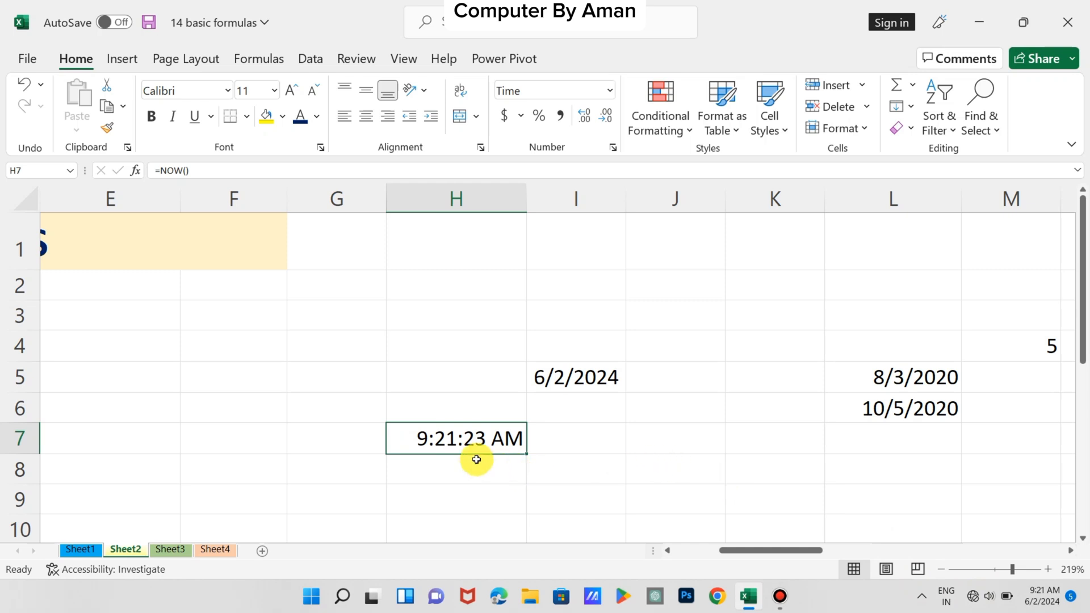
Enter =MINUTE(H7) in cell I7 to extract the minutes from the current time
{"action": "left_click", "coordinate": [571, 438]}
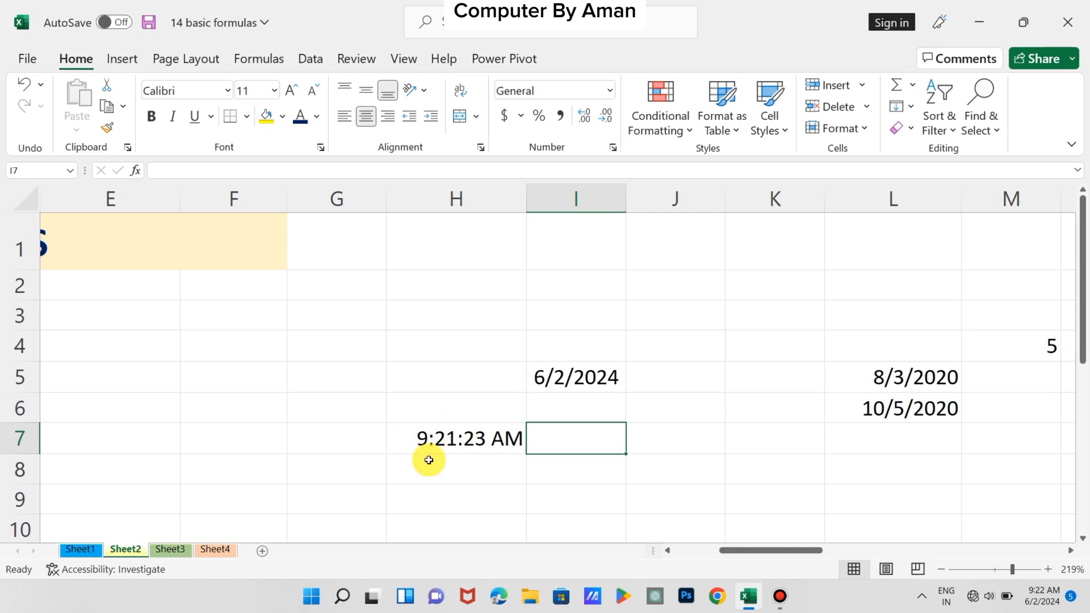
{"action": "type", "text": "="}
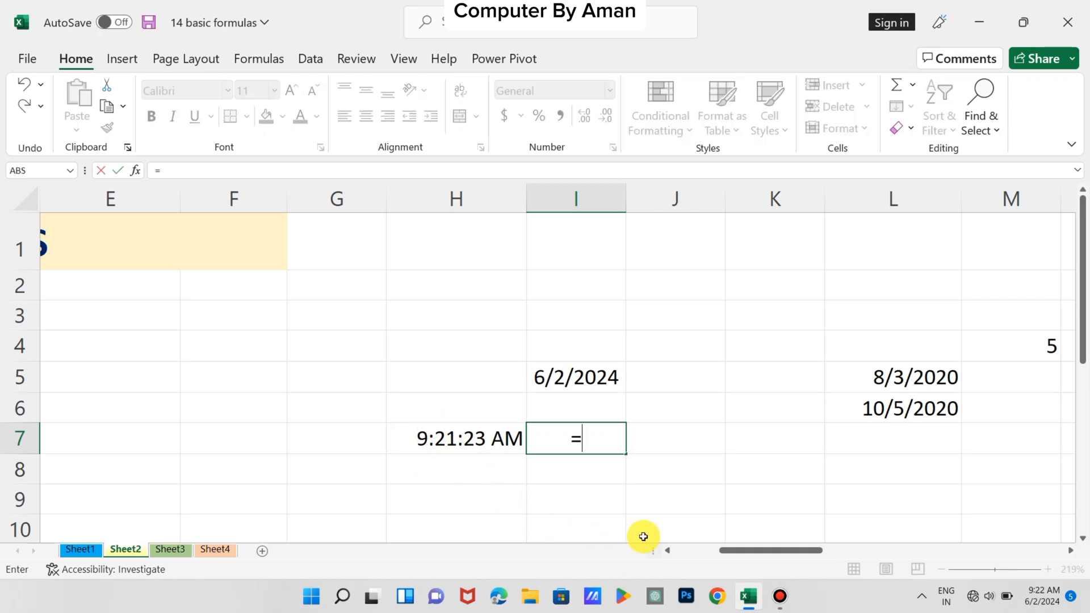
{"action": "type", "text": "MINUT"}
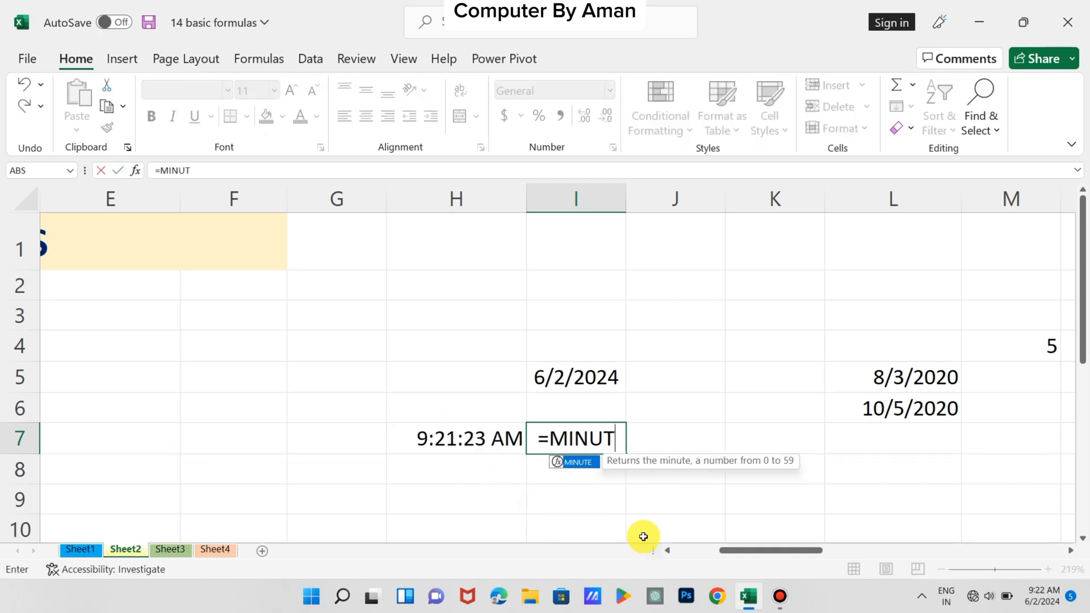
{"action": "type", "text": "E("}
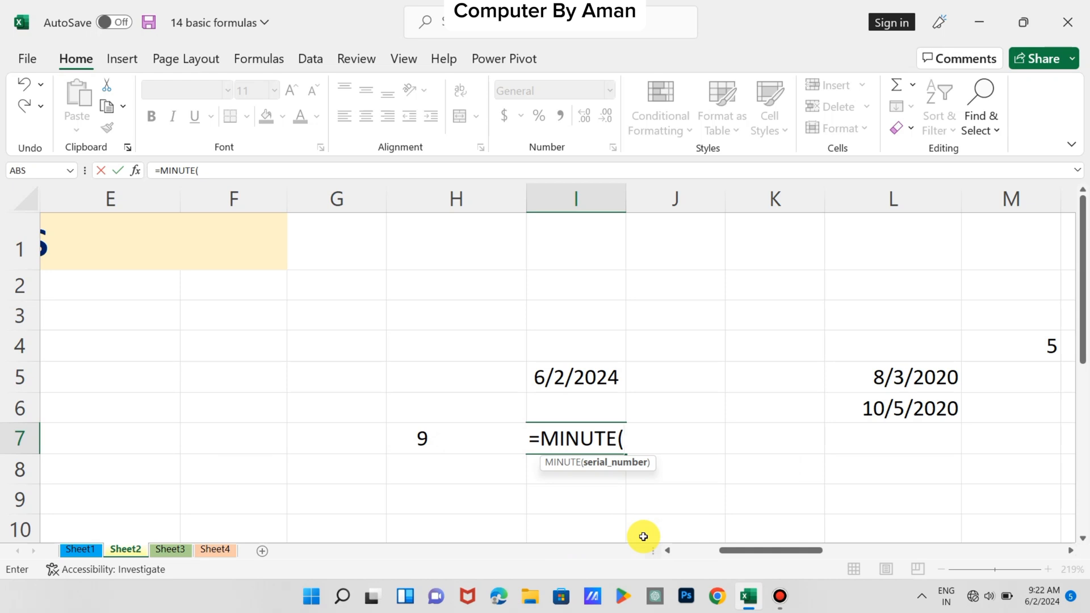
{"action": "left_click", "coordinate": [433, 441]}
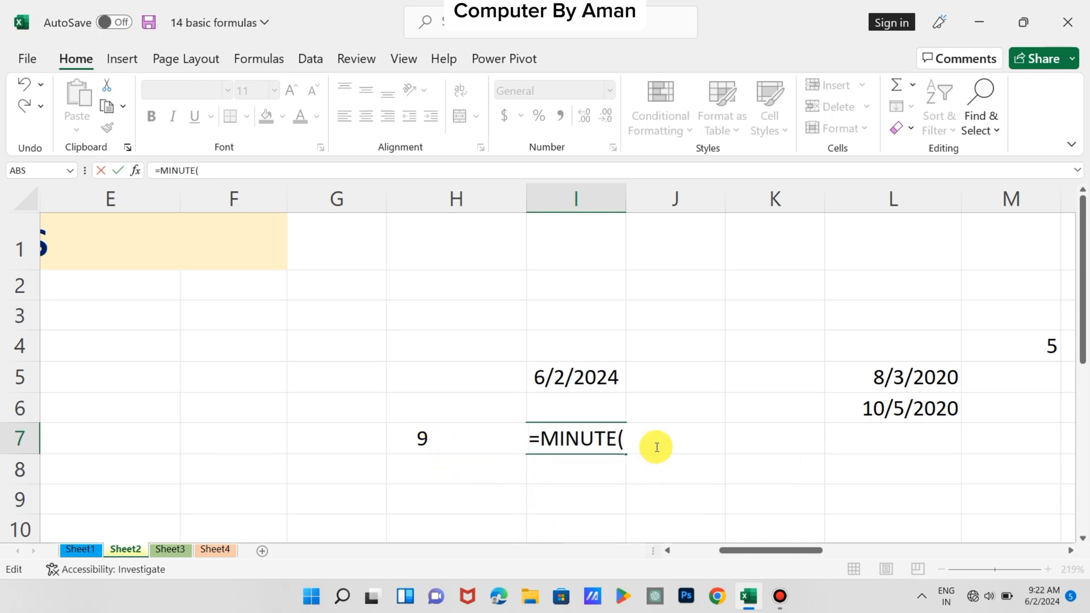
{"action": "key", "text": "Right"}
{"action": "key", "text": "Right"}
{"action": "key", "text": "Right"}
{"action": "key", "text": "Right"}
{"action": "key", "text": "Right"}
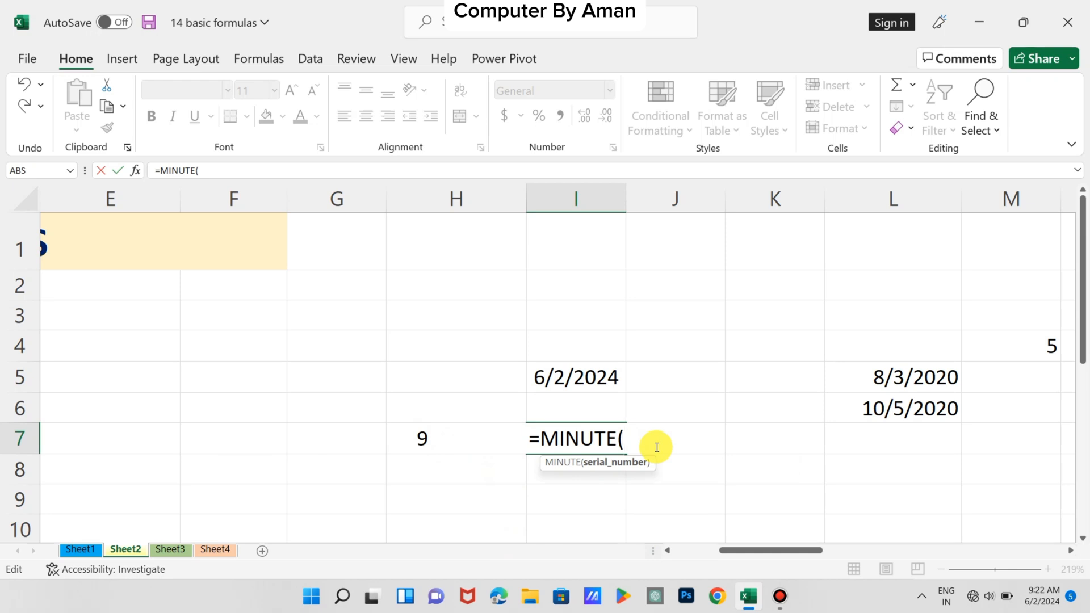
{"action": "key", "text": "Left"}
{"action": "left_click", "coordinate": [399, 444]}
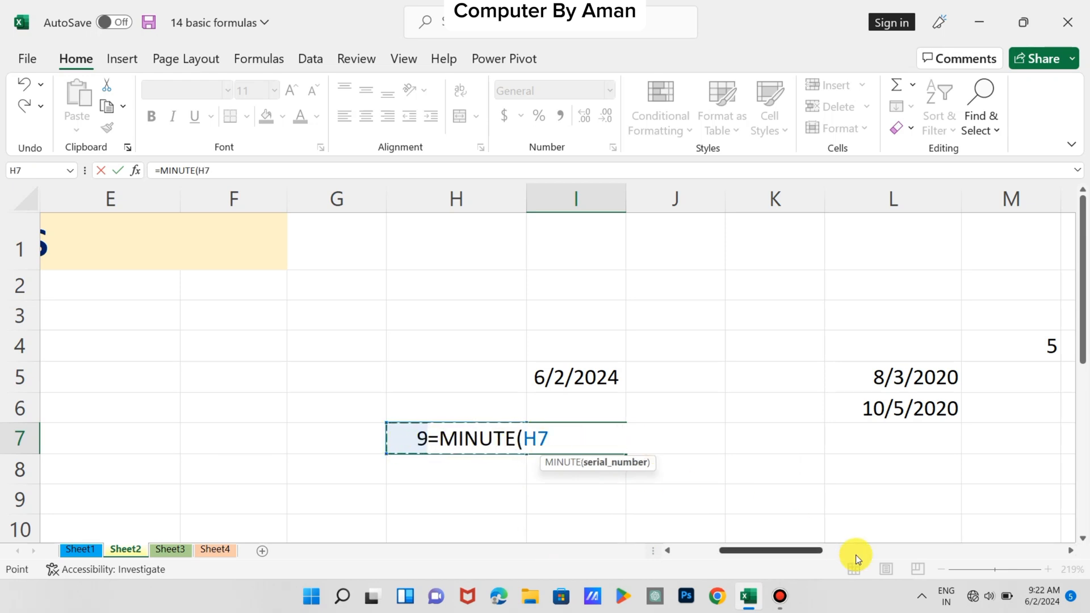
{"action": "type", "text": ")"}
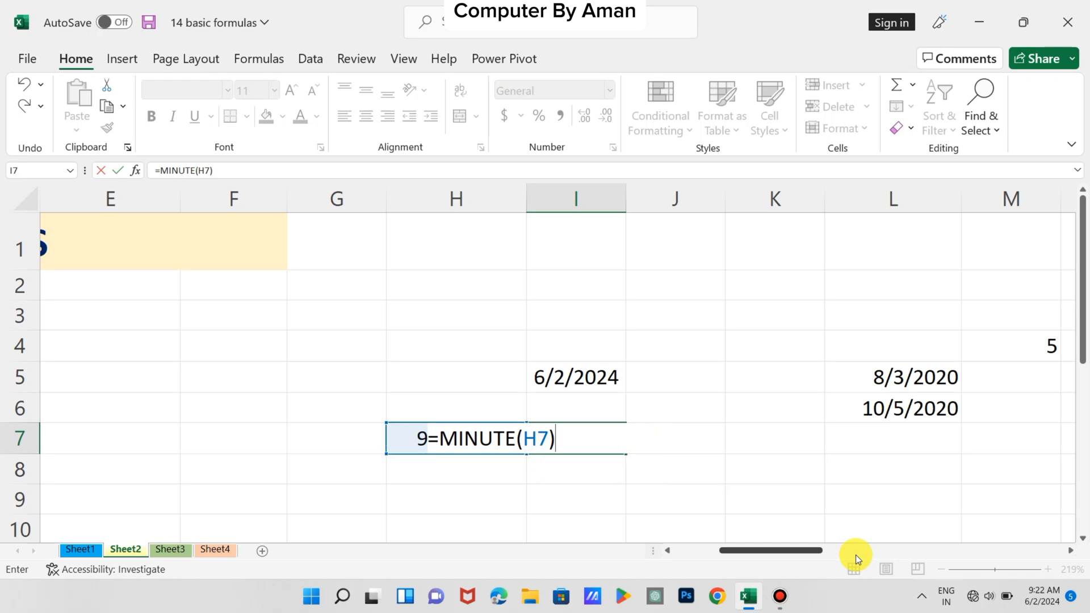
{"action": "key", "text": "Return"}
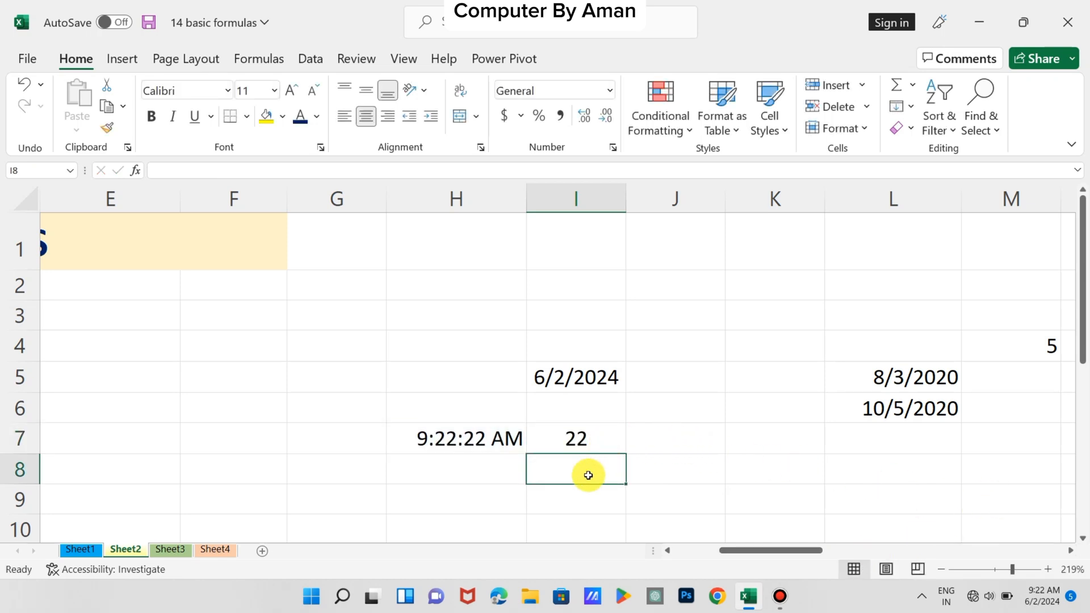
Enter =SECOND(H7) in cell I8 to extract the seconds from the current time
{"action": "type", "text": "="}
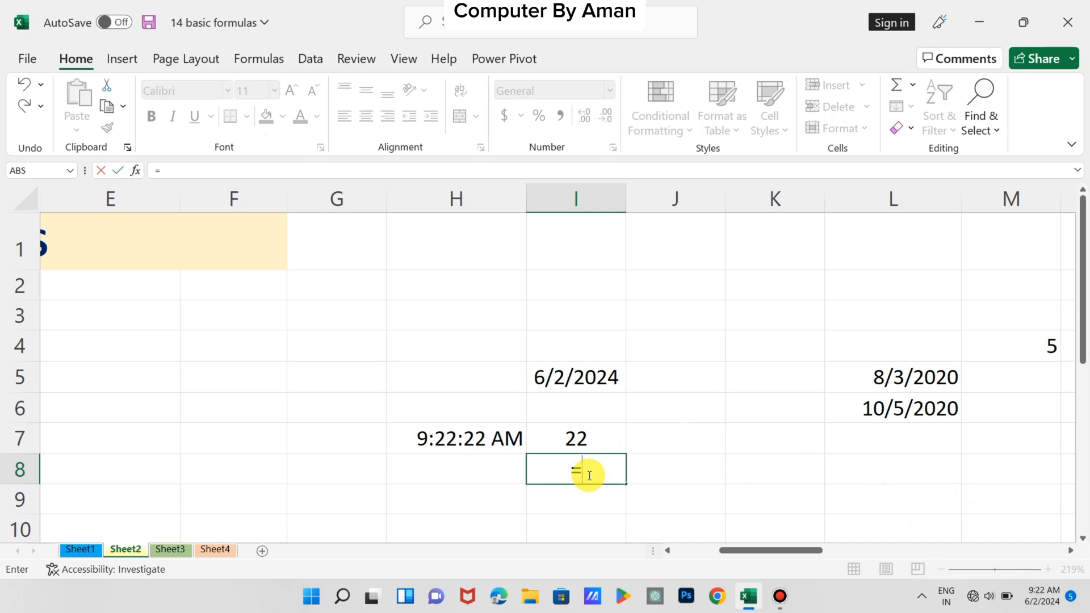
{"action": "type", "text": "SECO"}
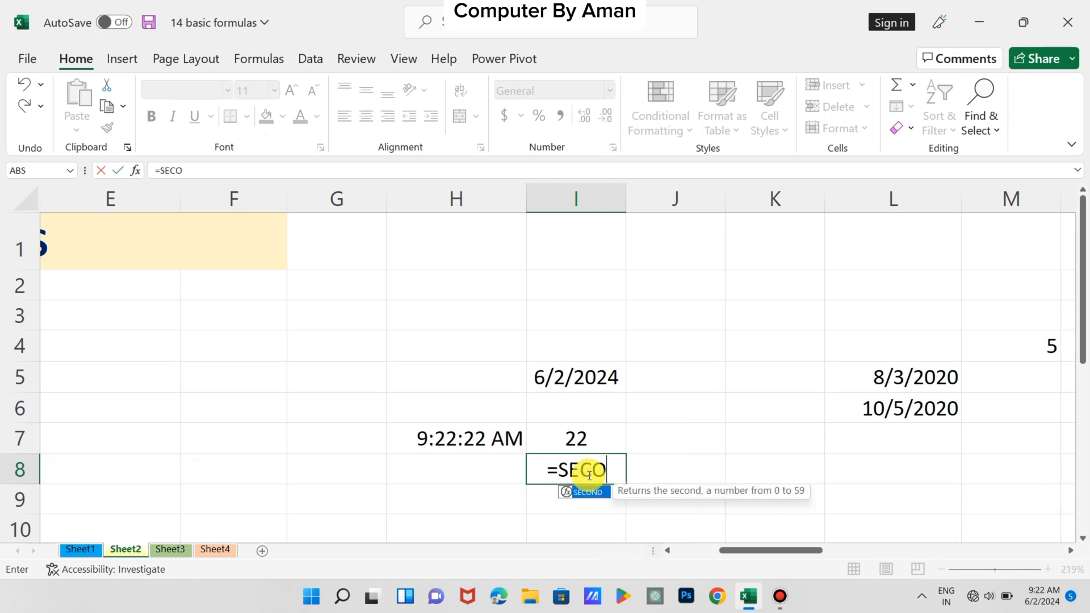
{"action": "type", "text": "ND("}
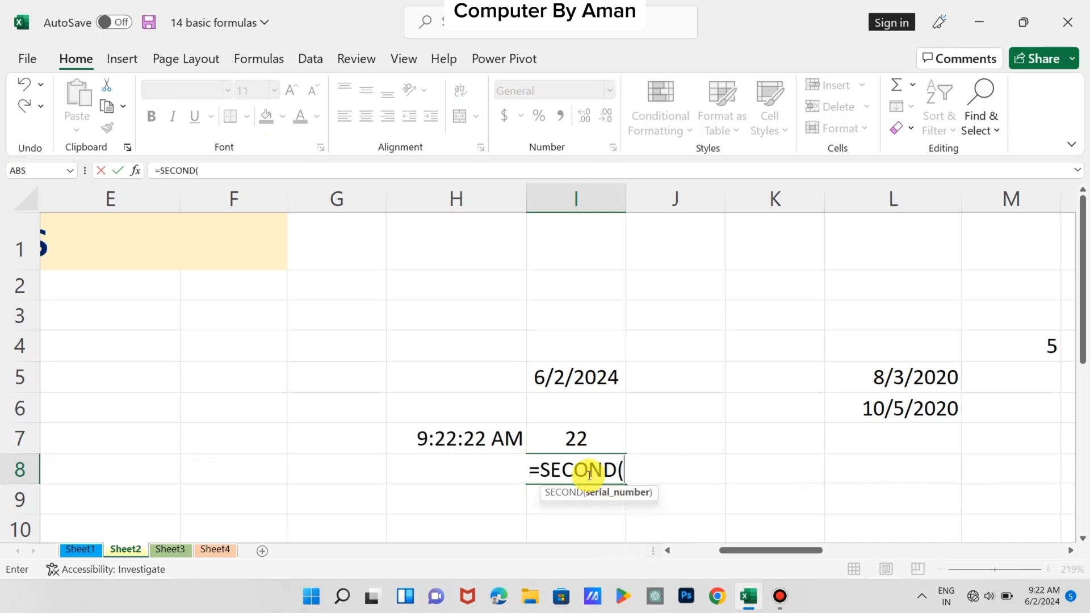
{"action": "left_click", "coordinate": [436, 437]}
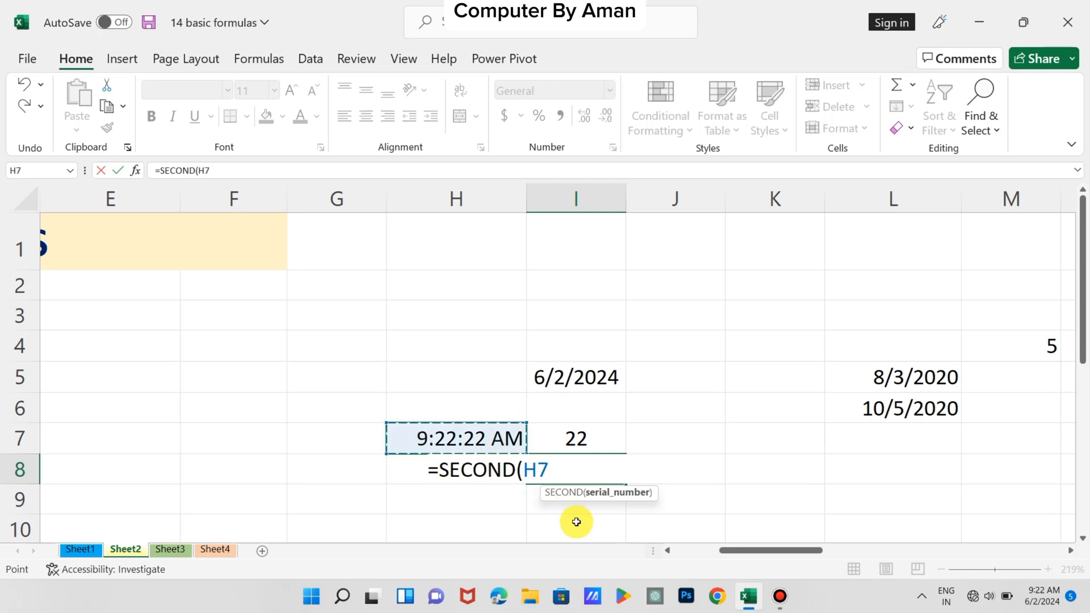
{"action": "type", "text": ")"}
{"action": "key", "text": "Return"}
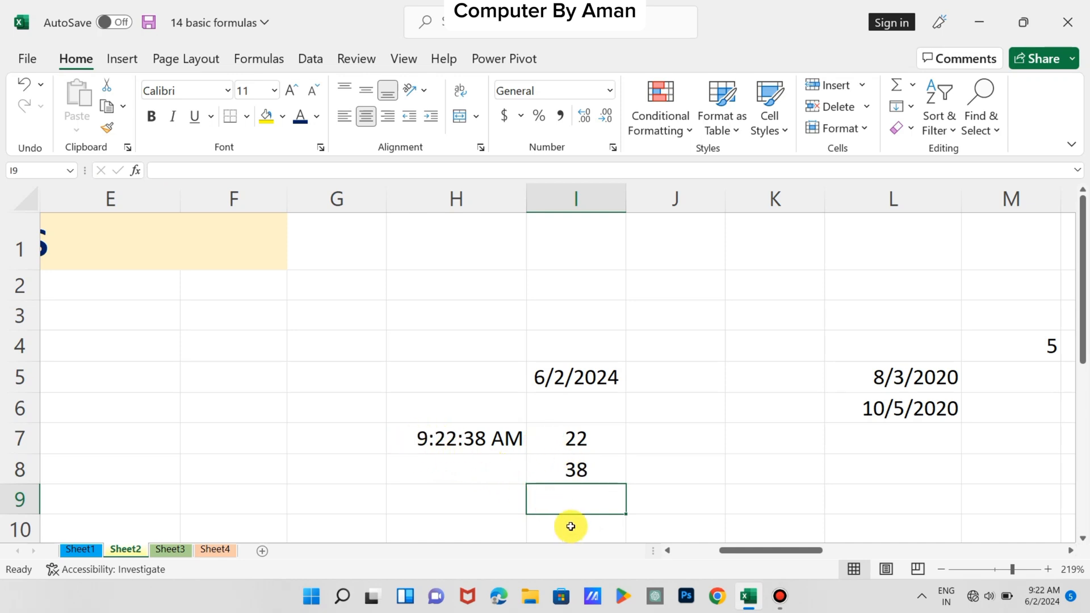
Enter =HOUR(H7) in cell I9 to extract the hour, and review the three time formulas in I7 to I9
{"action": "type", "text": "=HOU"}
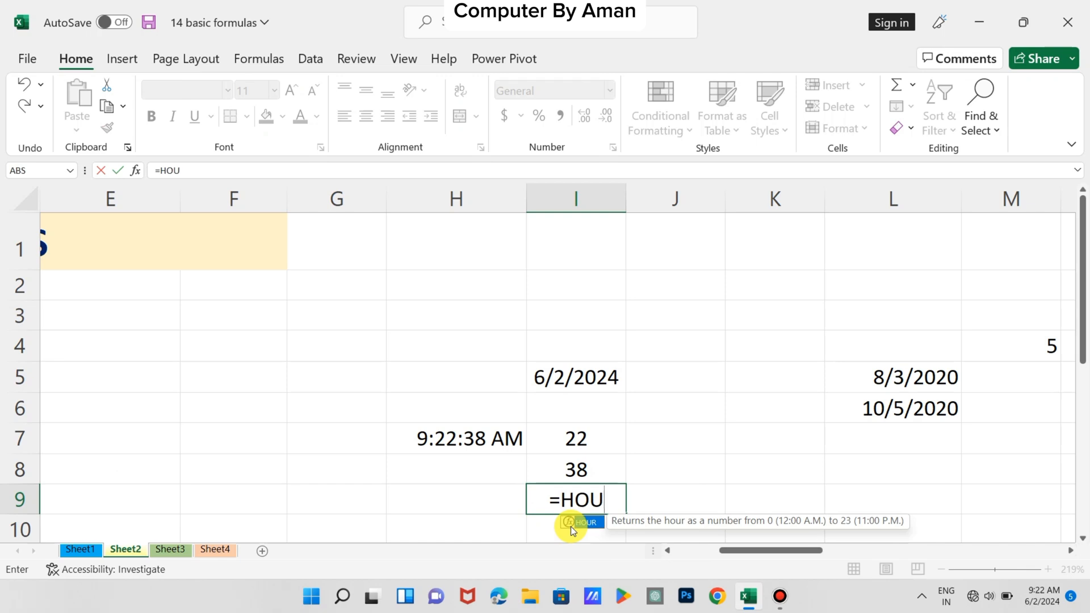
{"action": "type", "text": "R("}
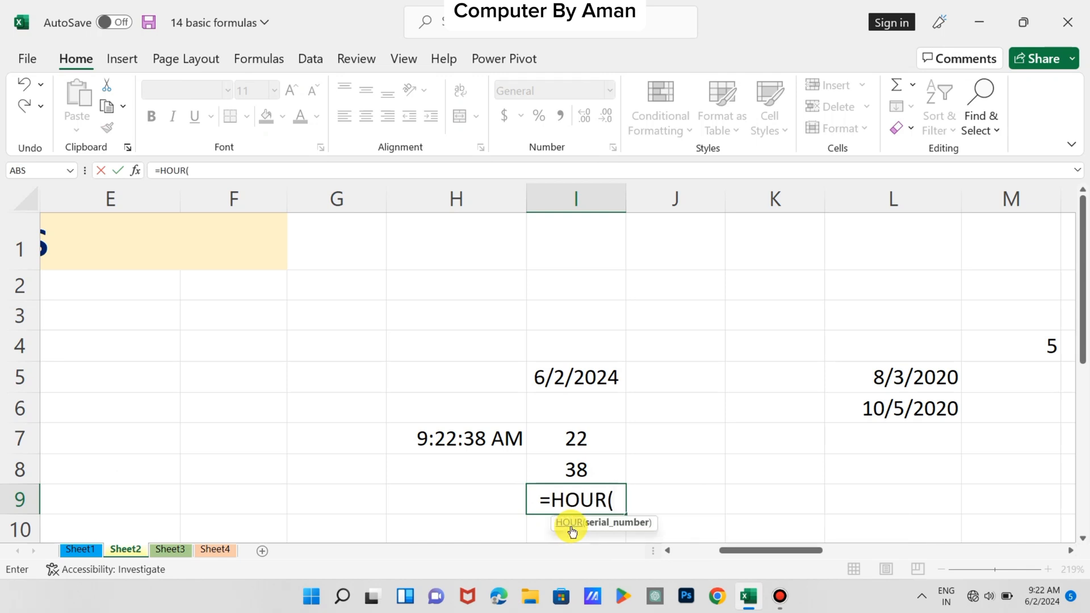
{"action": "left_click", "coordinate": [451, 441]}
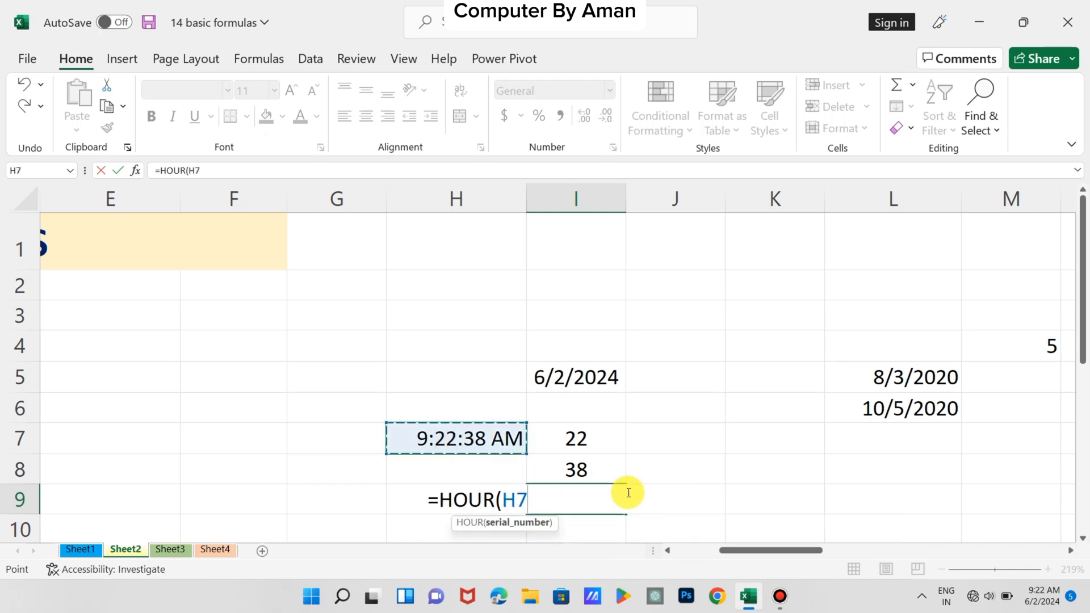
{"action": "type", "text": ")"}
{"action": "key", "text": "Return"}
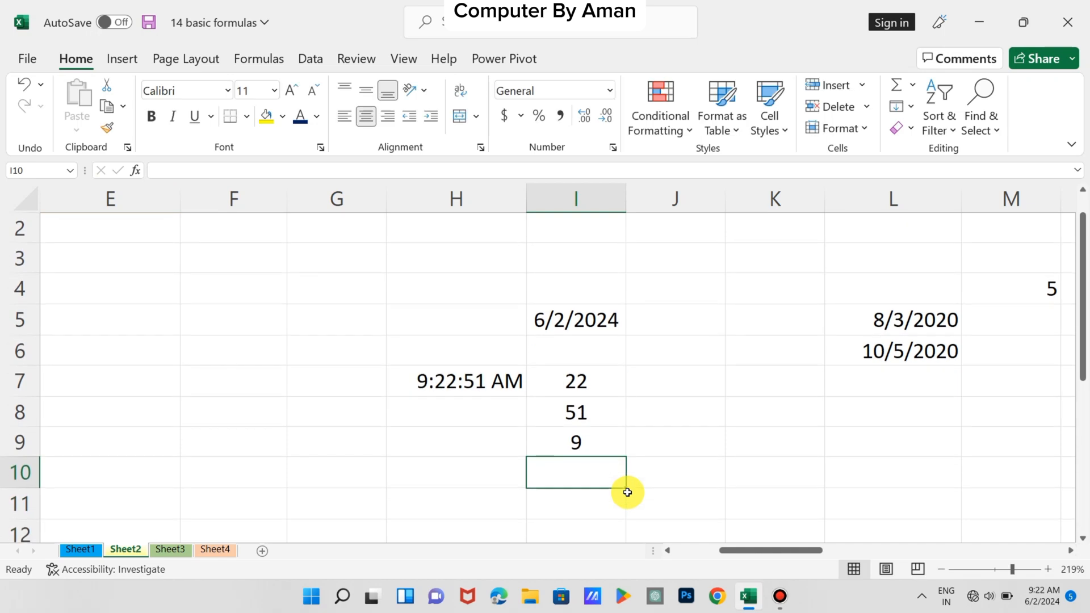
{"action": "left_click", "coordinate": [569, 386]}
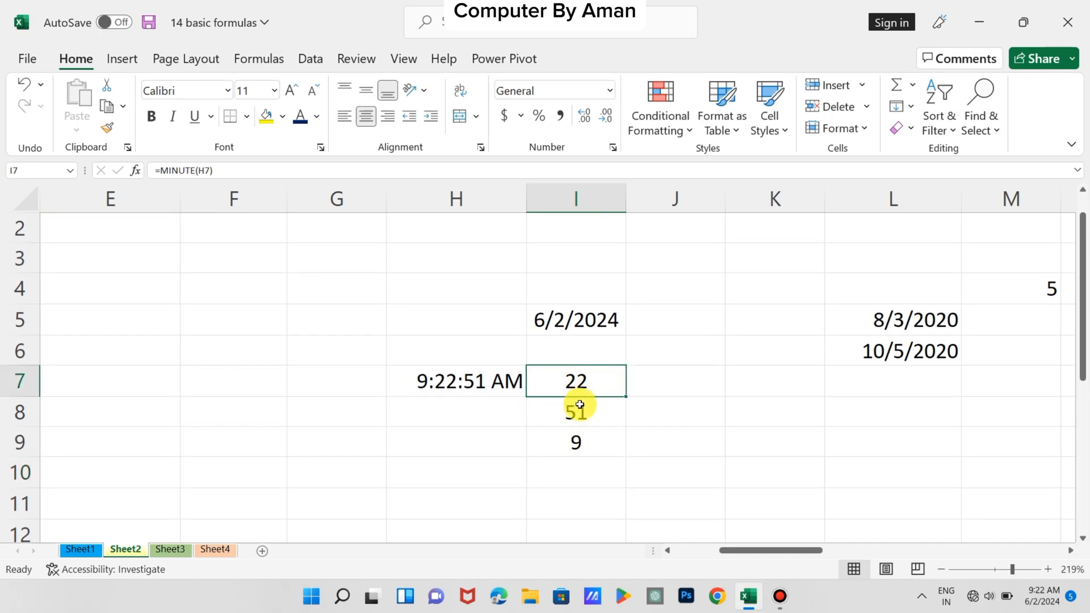
{"action": "left_click", "coordinate": [579, 409]}
{"action": "left_click", "coordinate": [576, 442]}
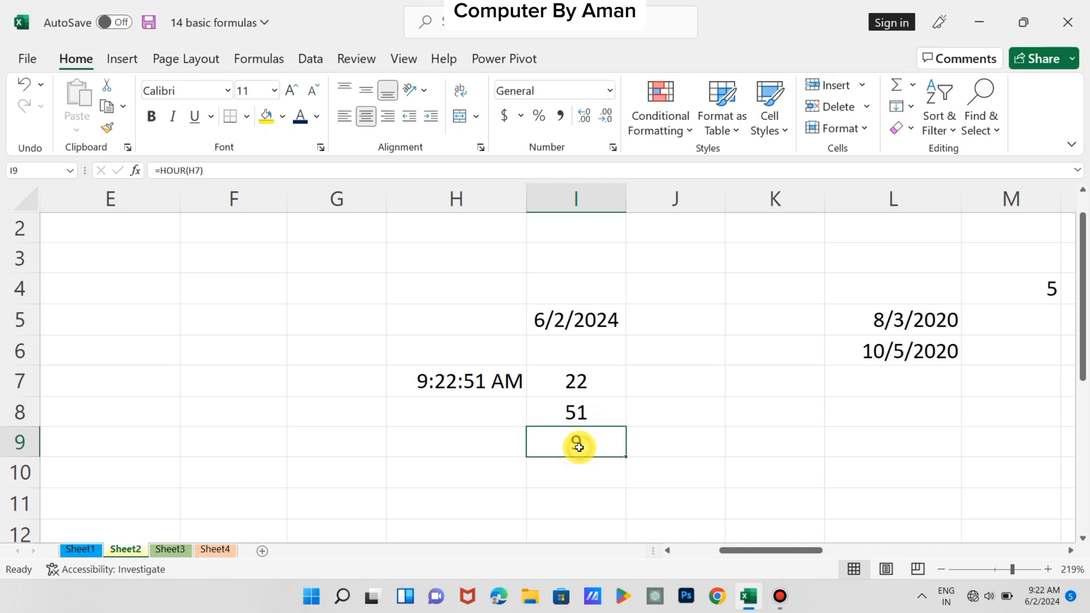
Enter =TODAY() in cell F5 to get the current date
{"action": "scroll", "coordinate": [288, 397], "scroll_direction": "left", "scroll_amount": 1}
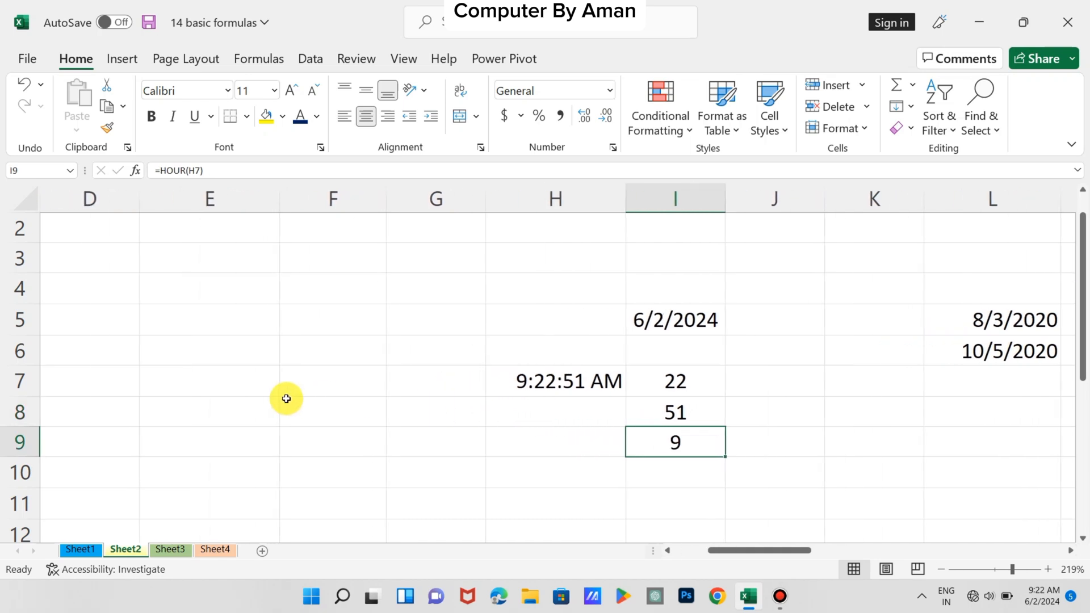
{"action": "left_click", "coordinate": [333, 317]}
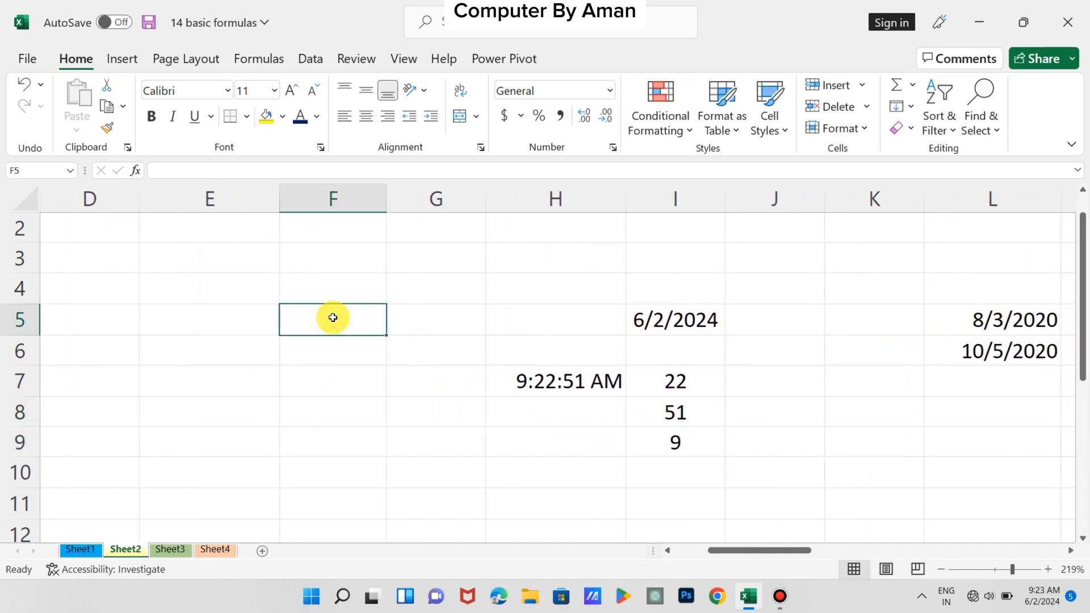
{"action": "type", "text": "=TODA"}
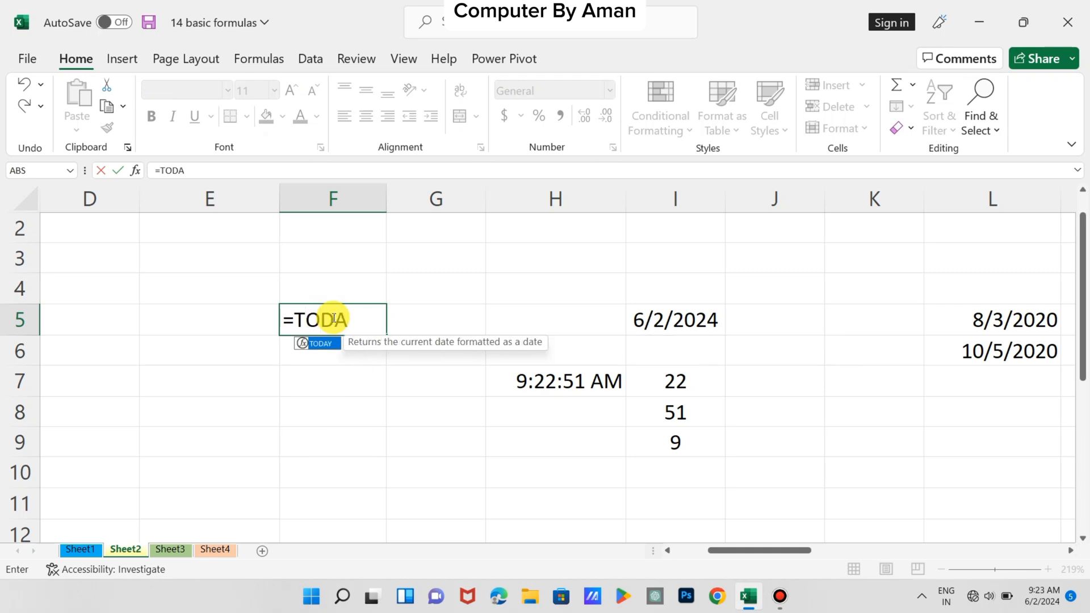
{"action": "type", "text": "Y()"}
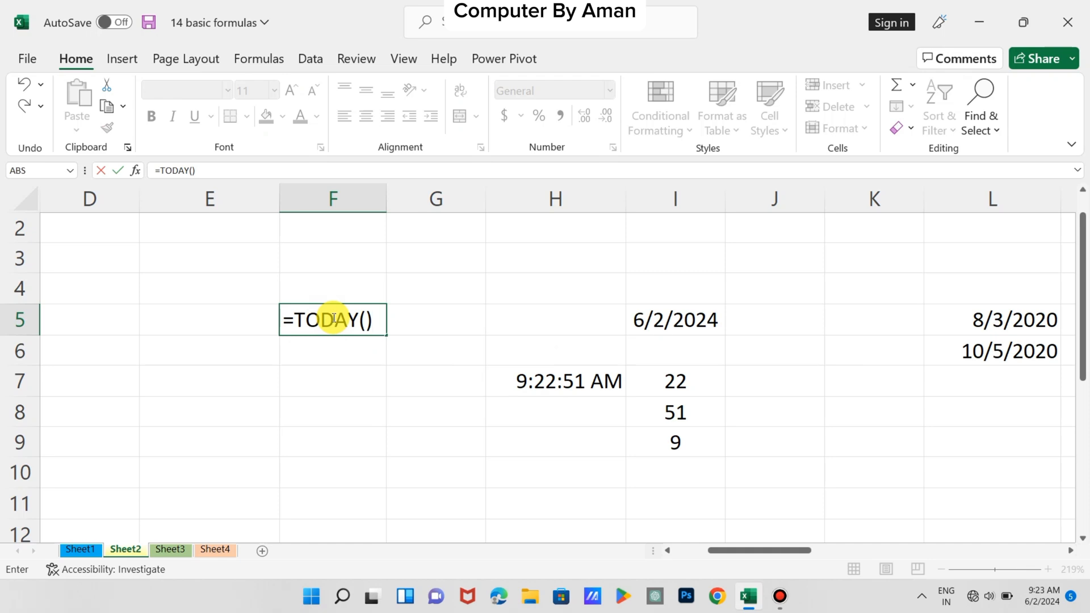
{"action": "key", "text": "Return"}
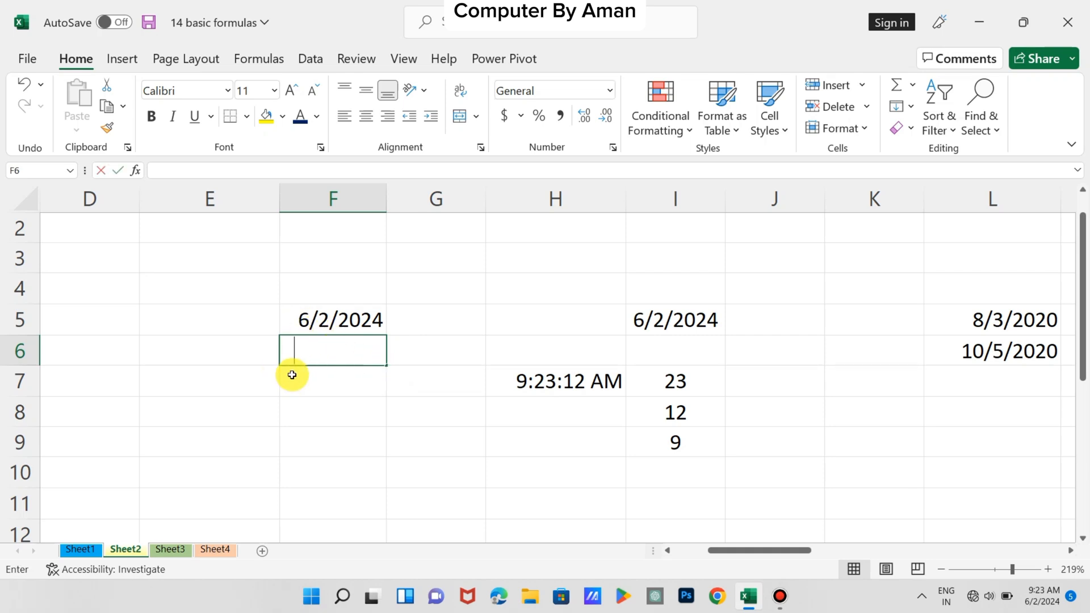
Enter =DAY(F5) in cell F6 to extract the day of the month from the date above
{"action": "type", "text": "=DAY"}
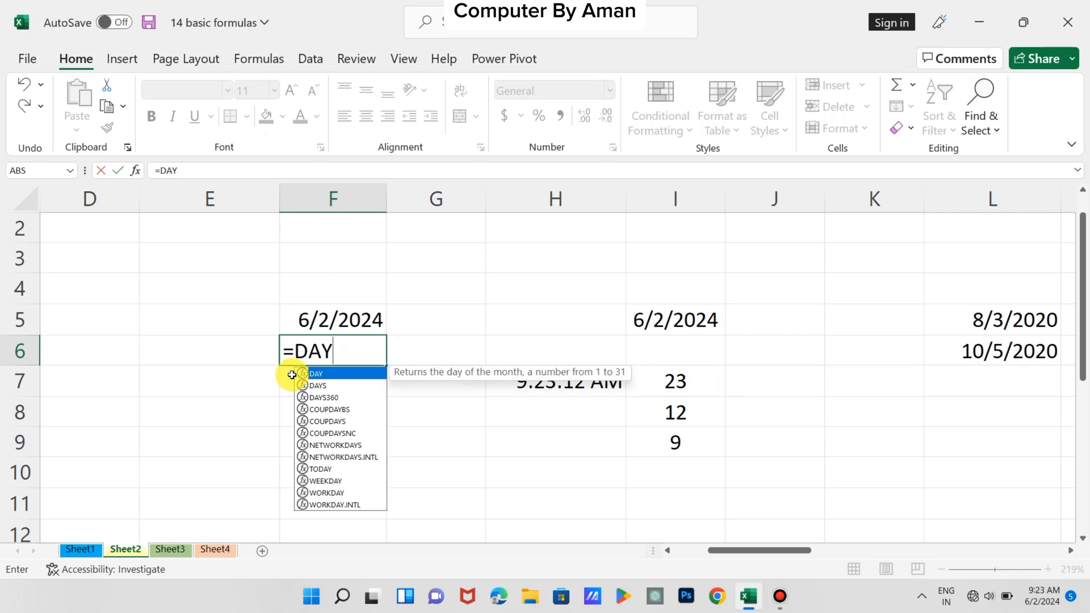
{"action": "type", "text": "("}
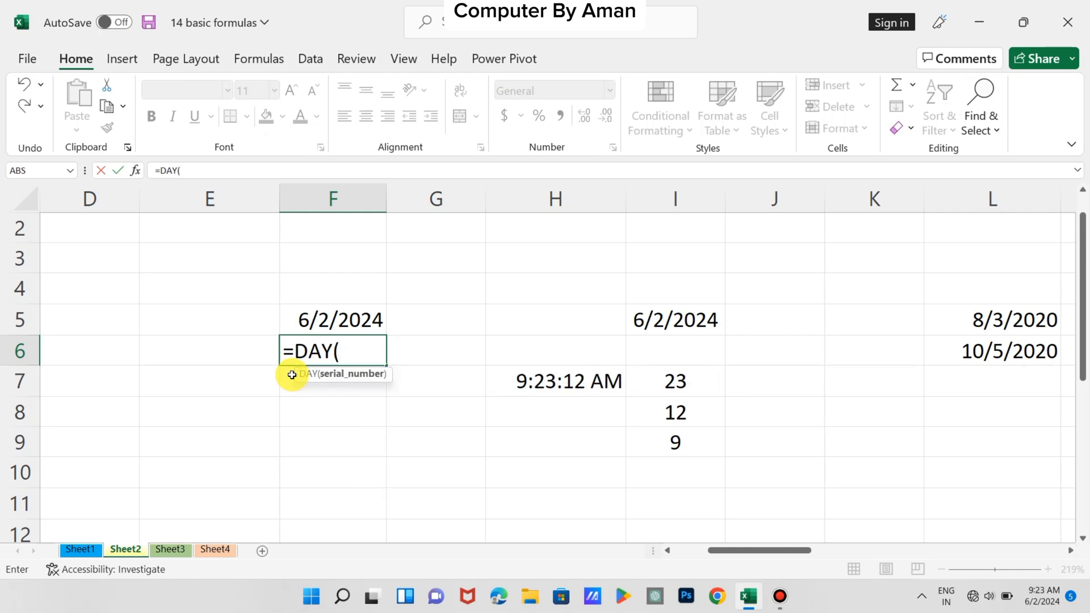
{"action": "left_click", "coordinate": [323, 316]}
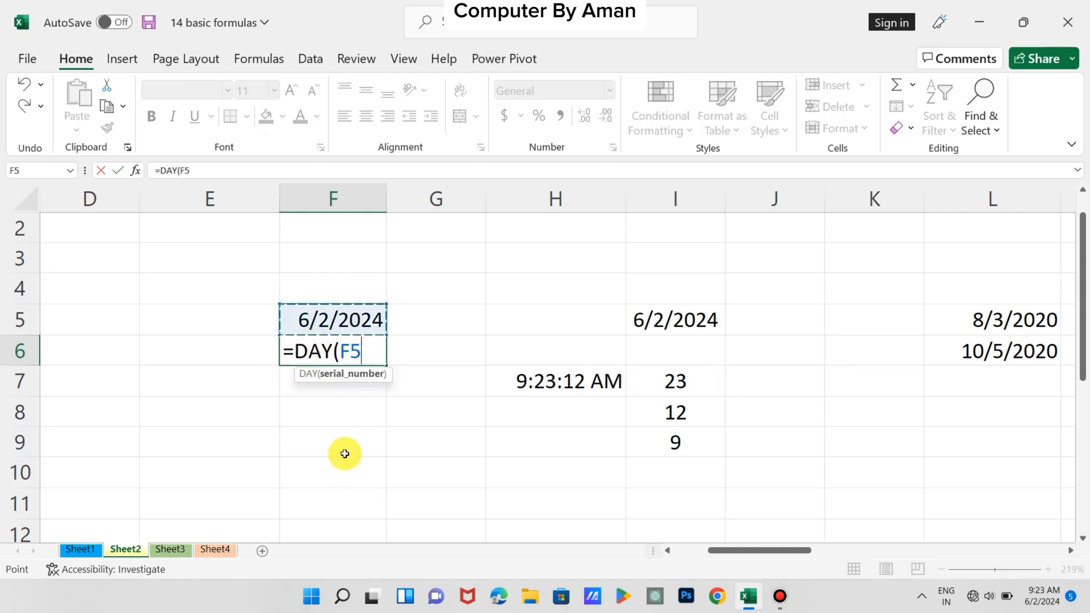
{"action": "type", "text": ")"}
{"action": "key", "text": "Return"}
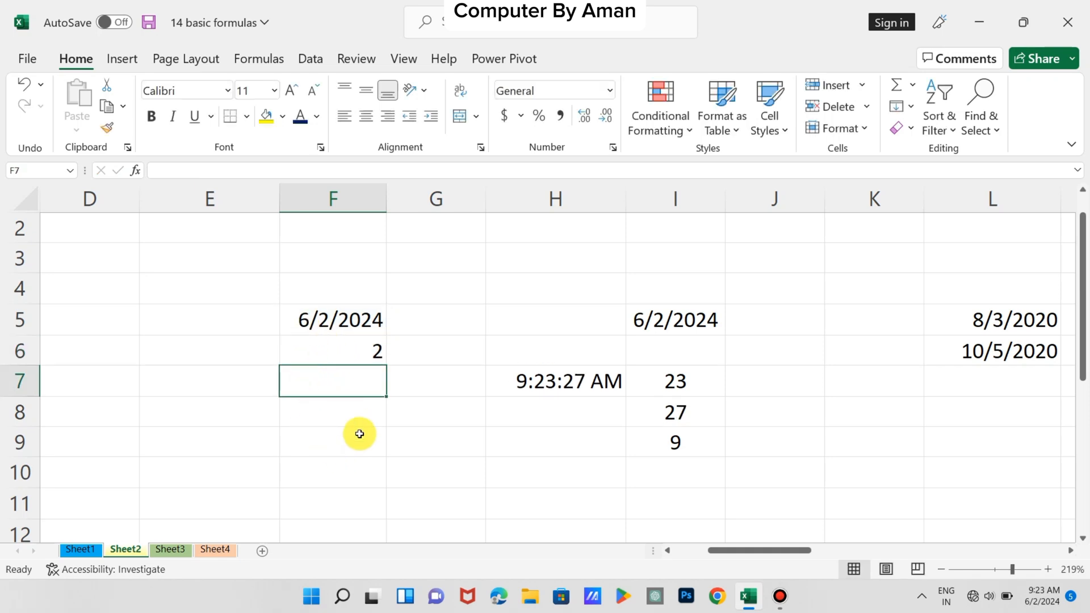
Enter =MONTH(F5) in cell F7 to extract the month from the date in F5
{"action": "type", "text": "=MONTH"}
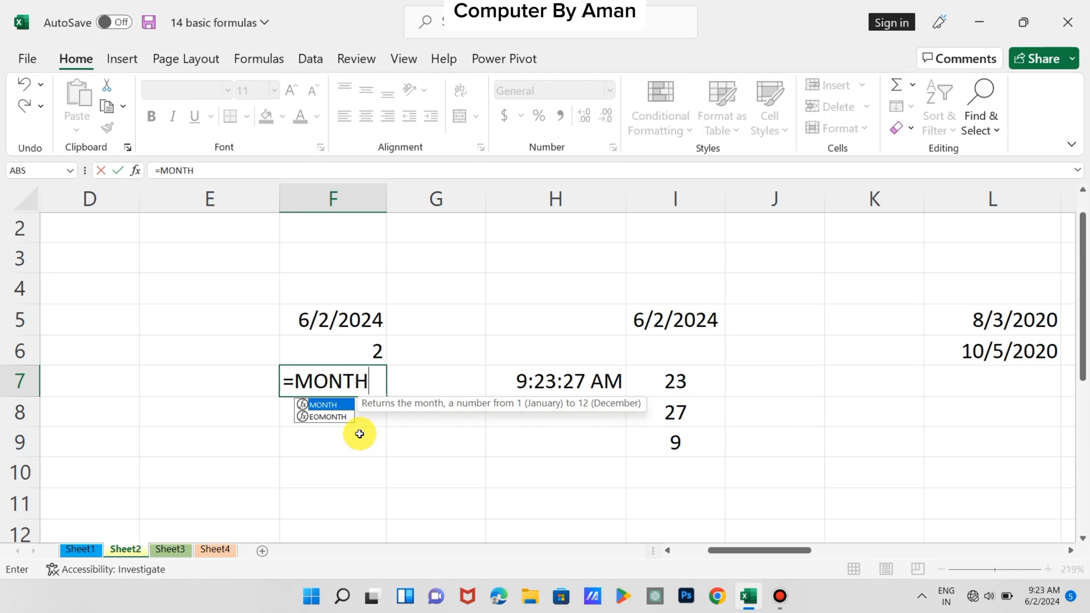
{"action": "type", "text": "("}
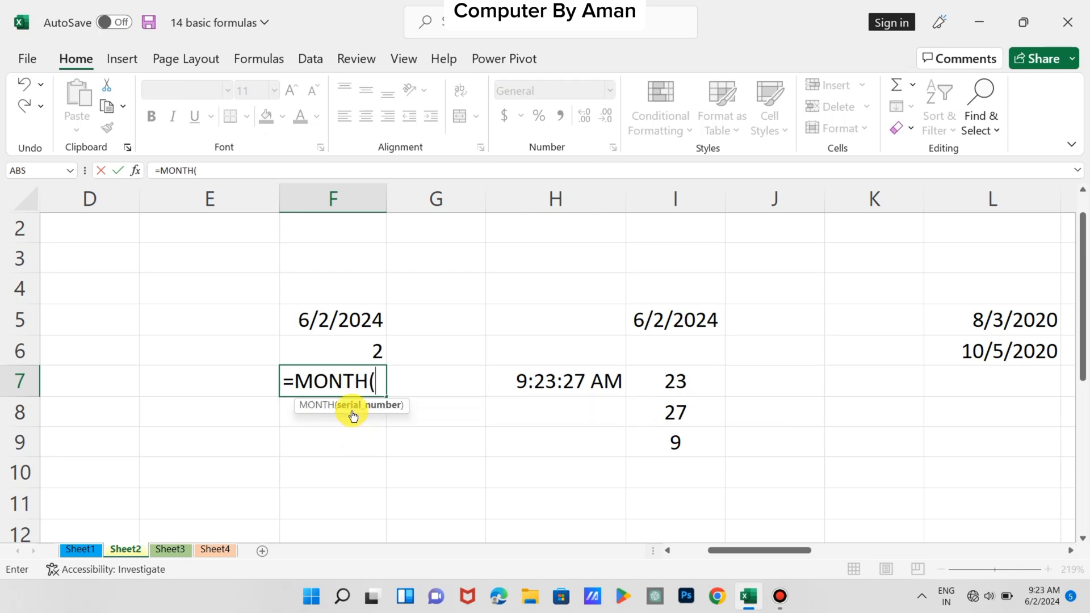
{"action": "left_click", "coordinate": [333, 324]}
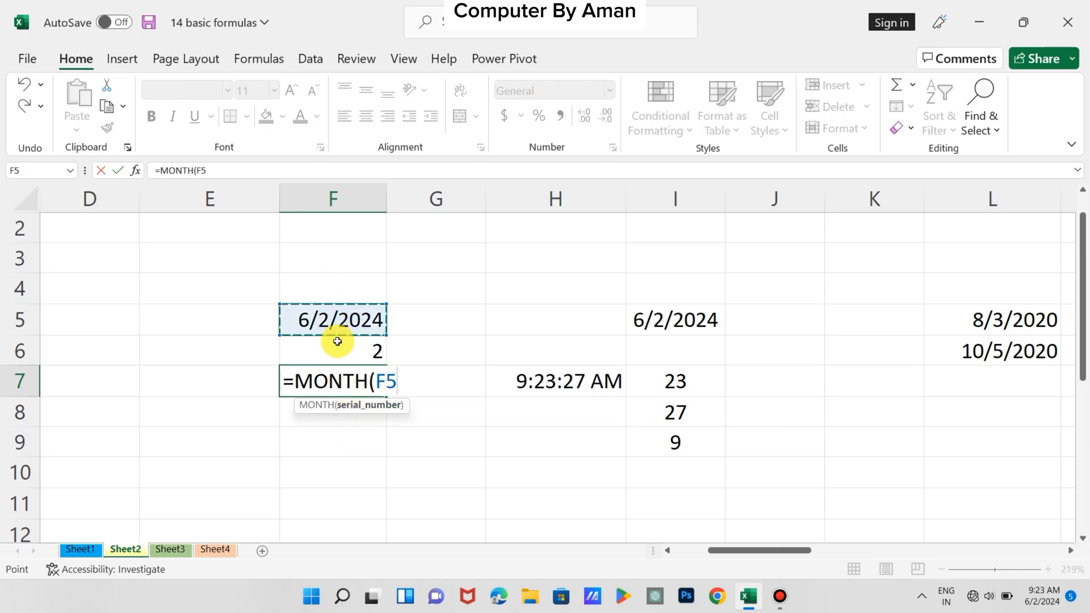
{"action": "type", "text": ")"}
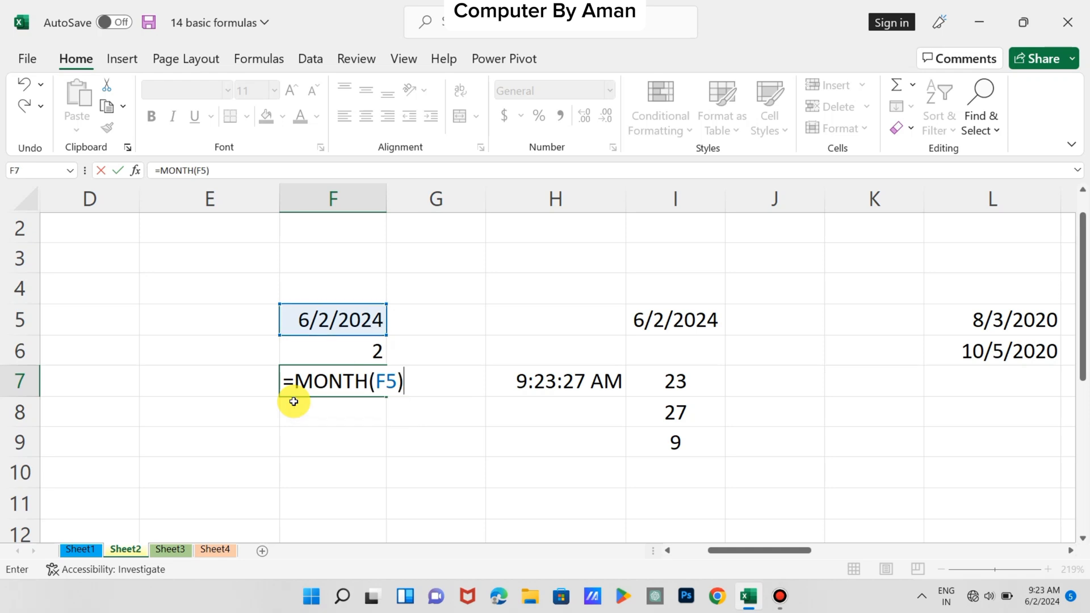
{"action": "key", "text": "Return"}
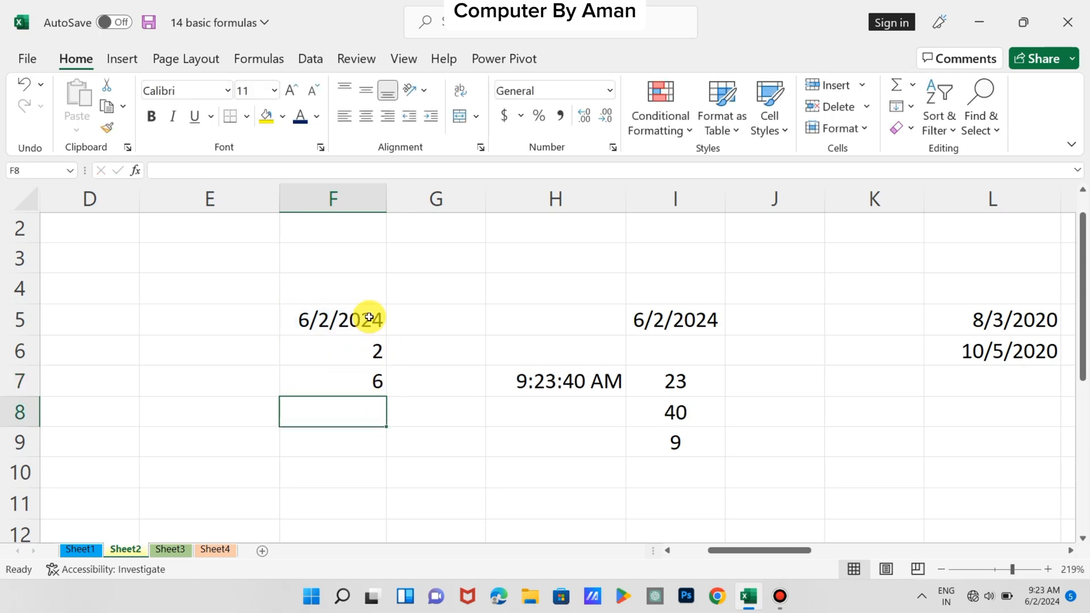
Enter =YEAR(F5) in cell F8 to extract the year from the date in F5
{"action": "type", "text": "="}
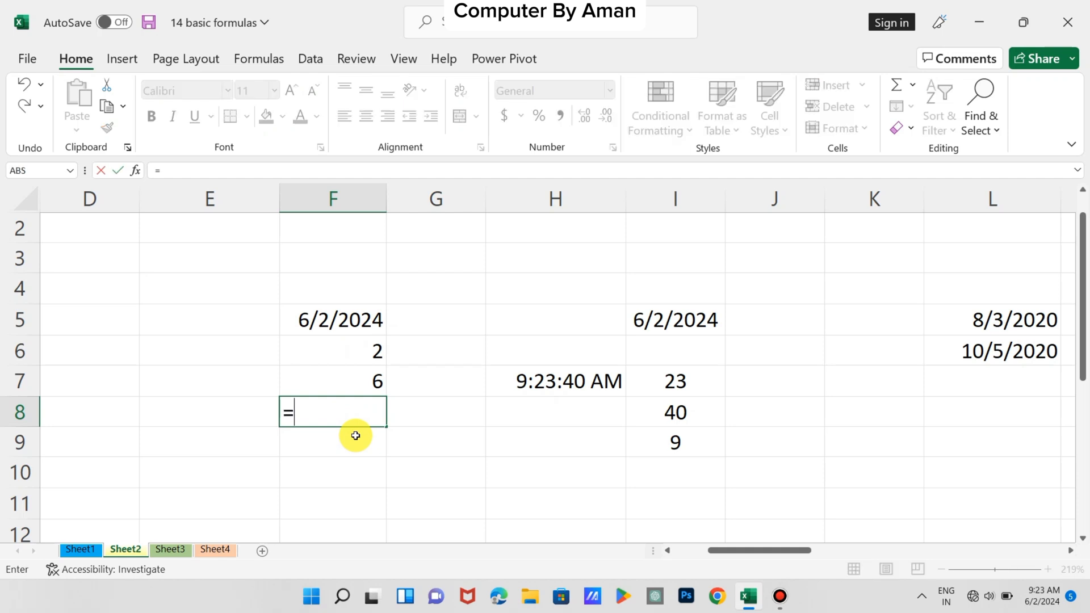
{"action": "type", "text": "YER"}
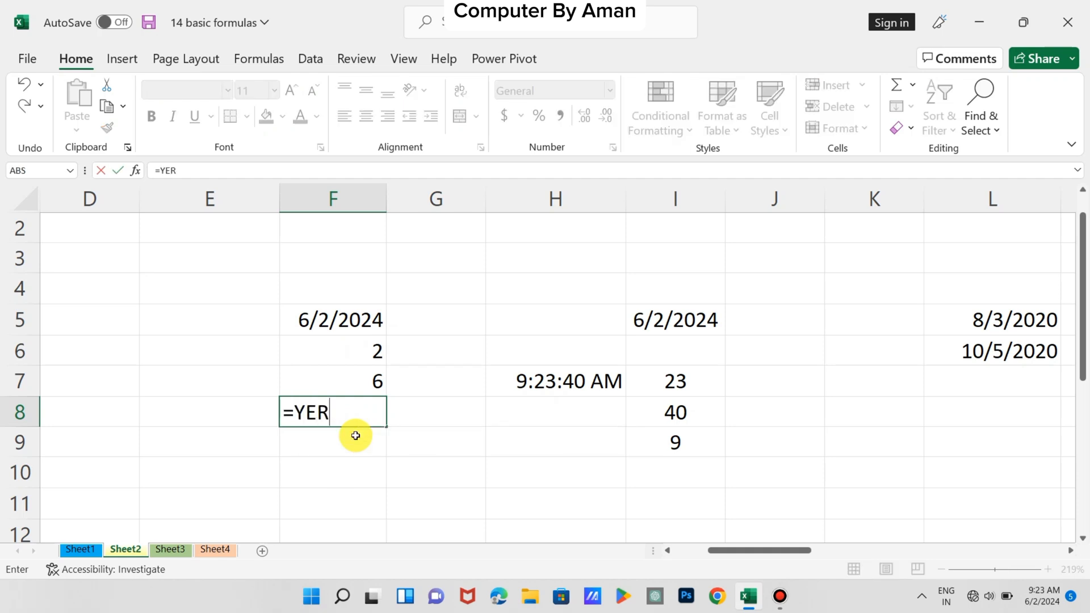
{"action": "key", "text": "BackSpace"}
{"action": "key", "text": "BackSpace"}
{"action": "type", "text": "E"}
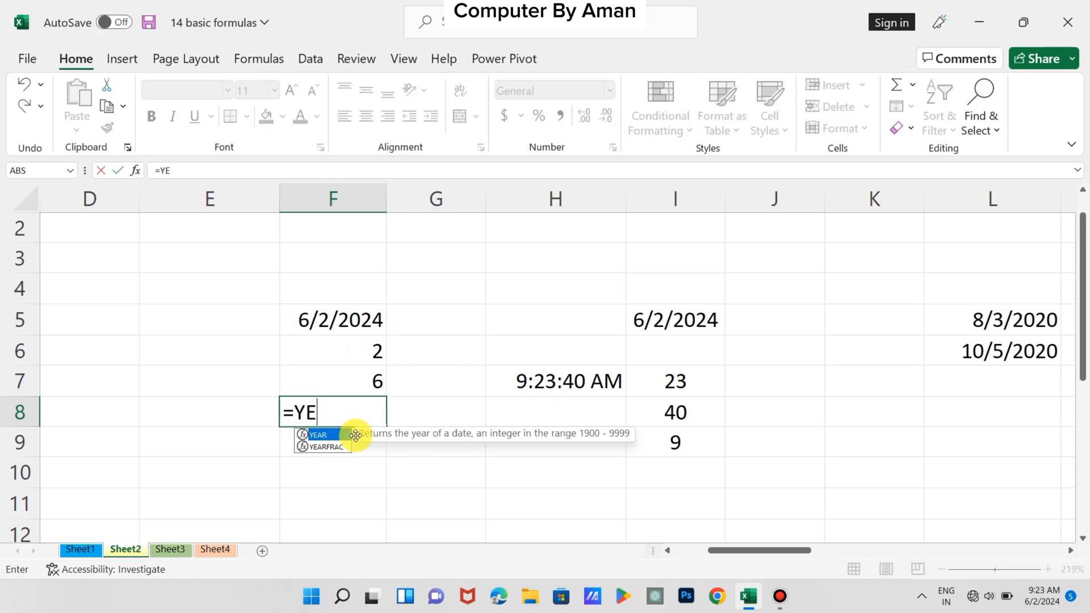
{"action": "type", "text": "AR("}
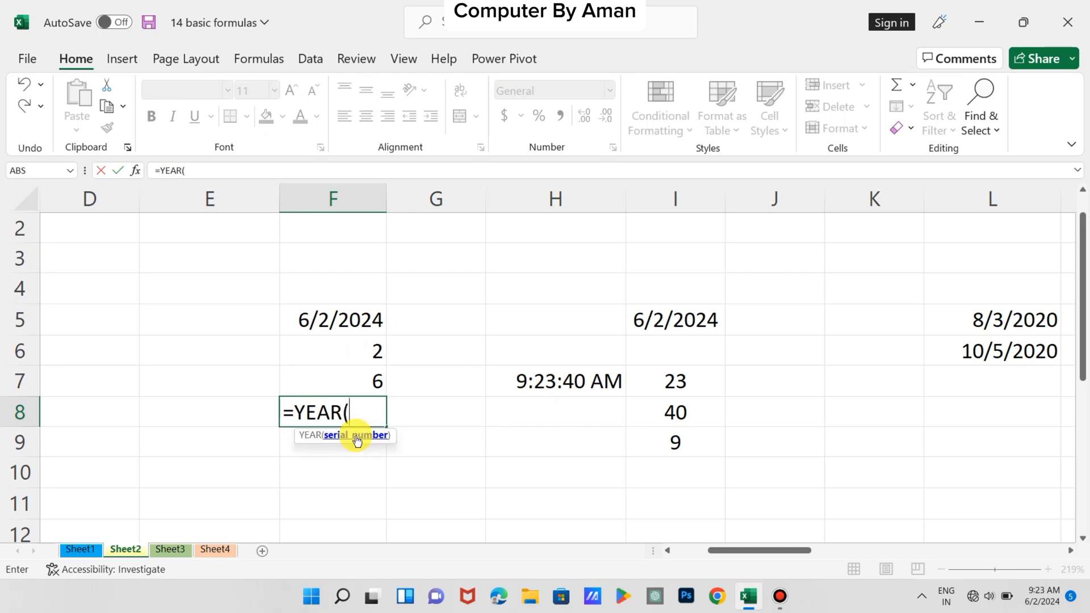
{"action": "left_click", "coordinate": [304, 318]}
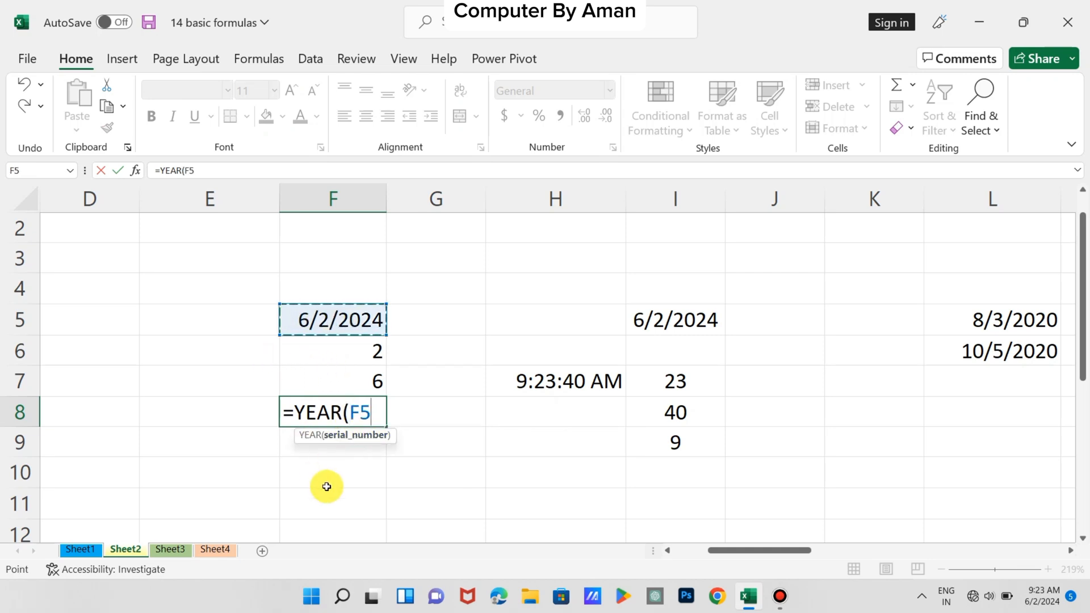
{"action": "type", "text": ")"}
{"action": "key", "text": "Return"}
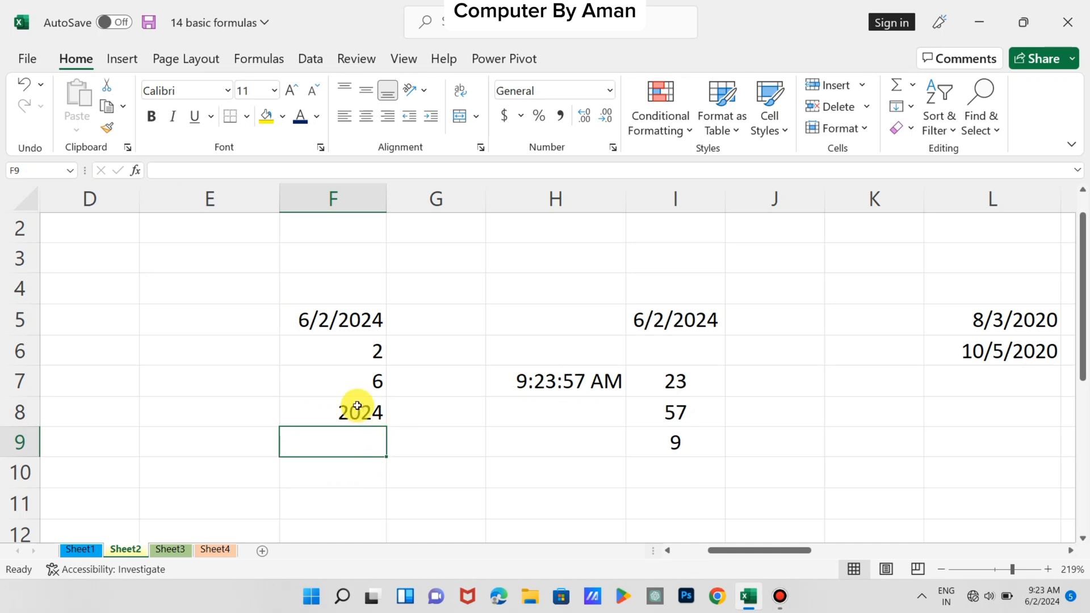
Review the day, month and year formulas in F6 to F8 and the list of date and time functions in B2:C7
{"action": "left_click", "coordinate": [351, 352]}
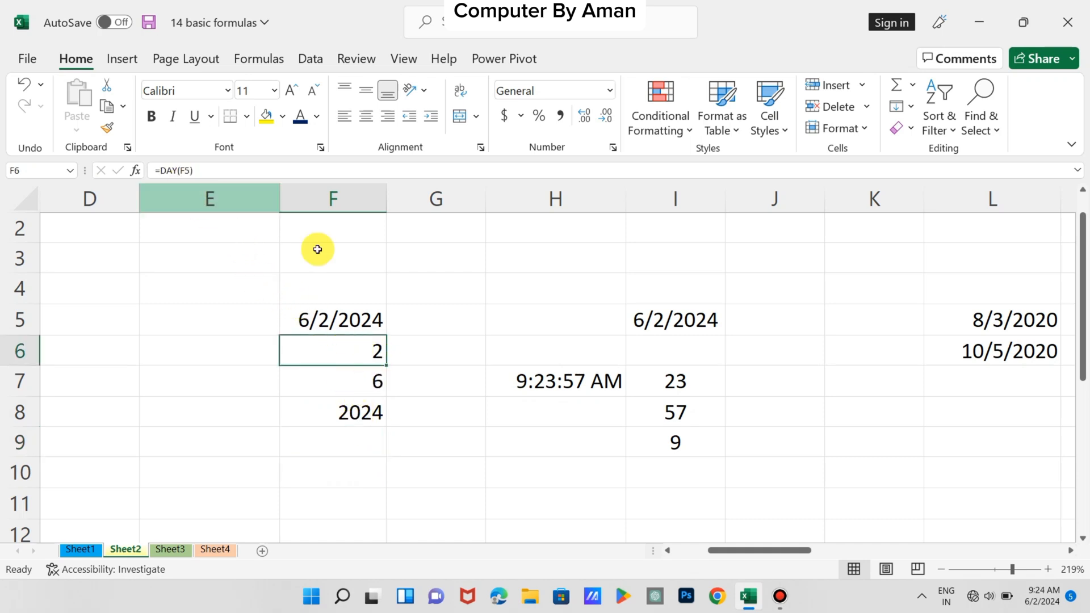
{"action": "left_click", "coordinate": [331, 380]}
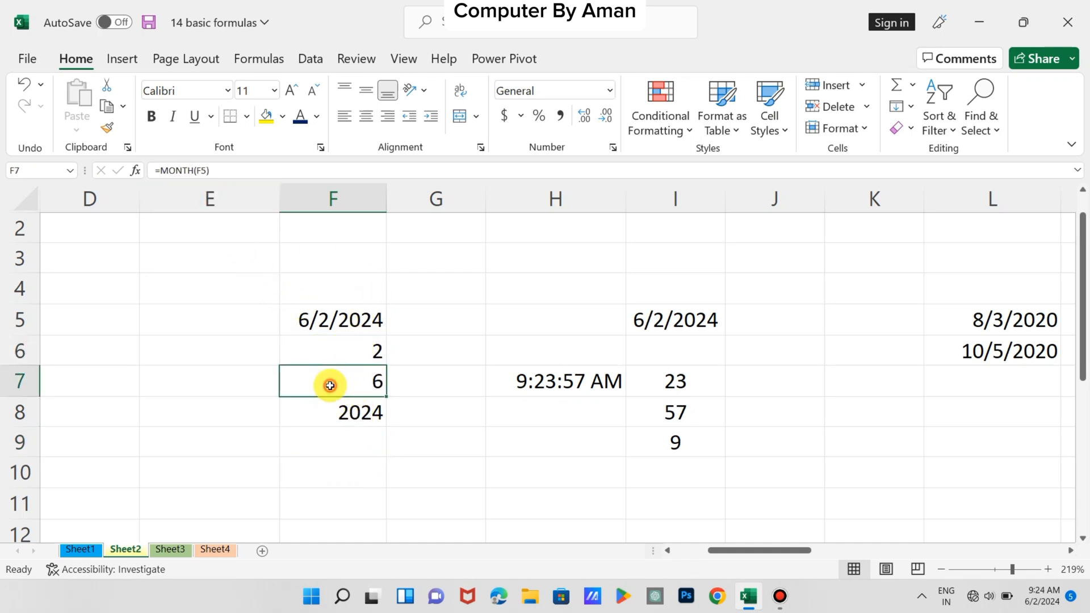
{"action": "left_click", "coordinate": [358, 413]}
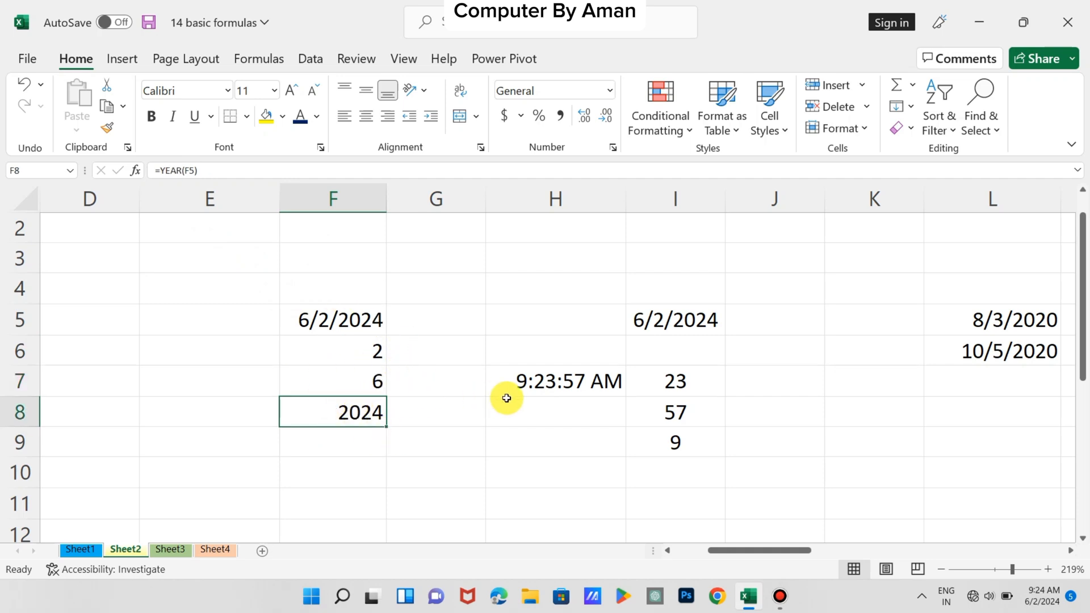
{"action": "scroll", "coordinate": [554, 389], "scroll_direction": "left", "scroll_amount": 5}
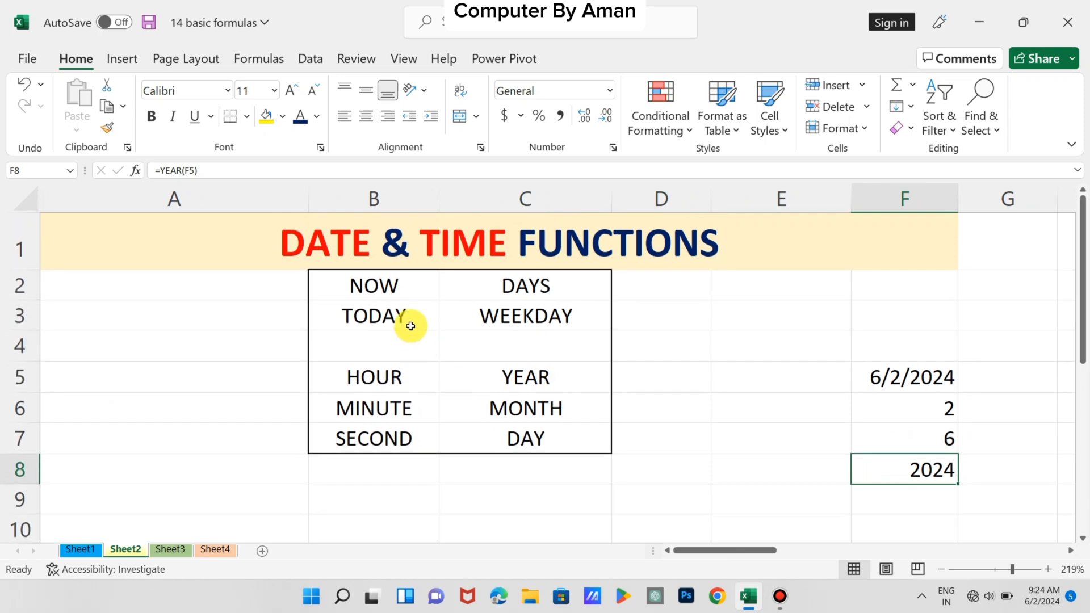
{"action": "left_click_drag", "start_coordinate": [363, 284], "coordinate": [526, 434]}
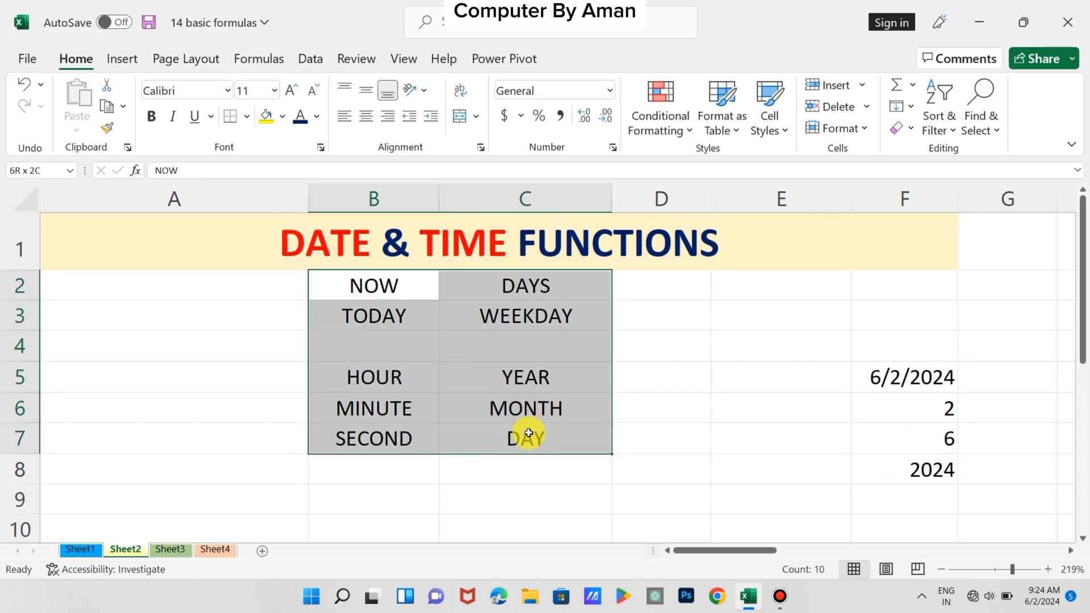